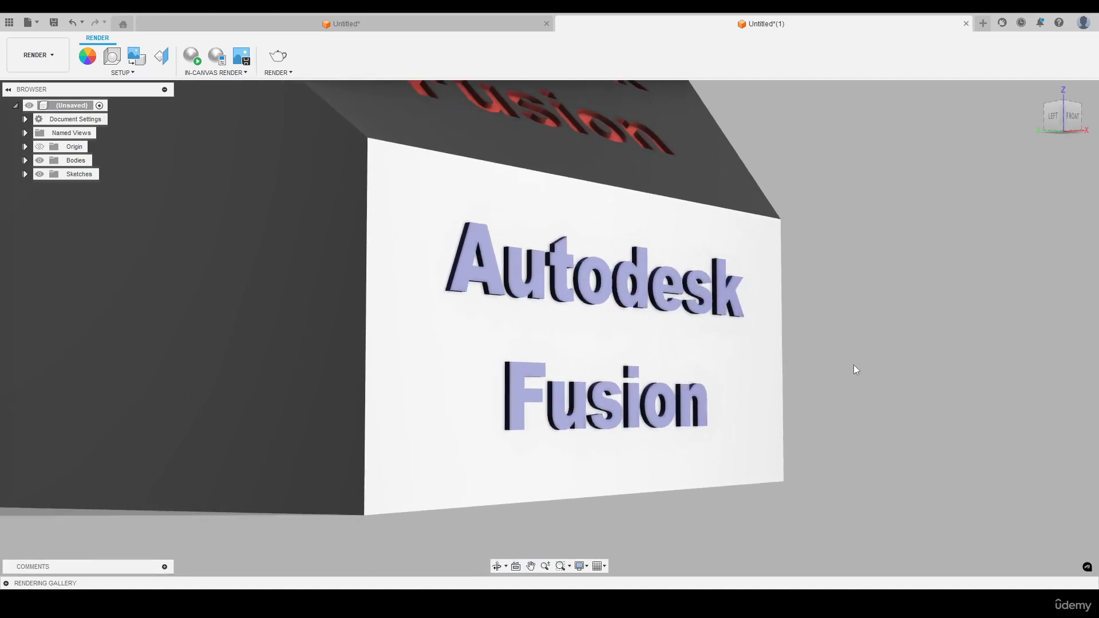
middle_click_drag(854, 370, 758, 353, "shift")
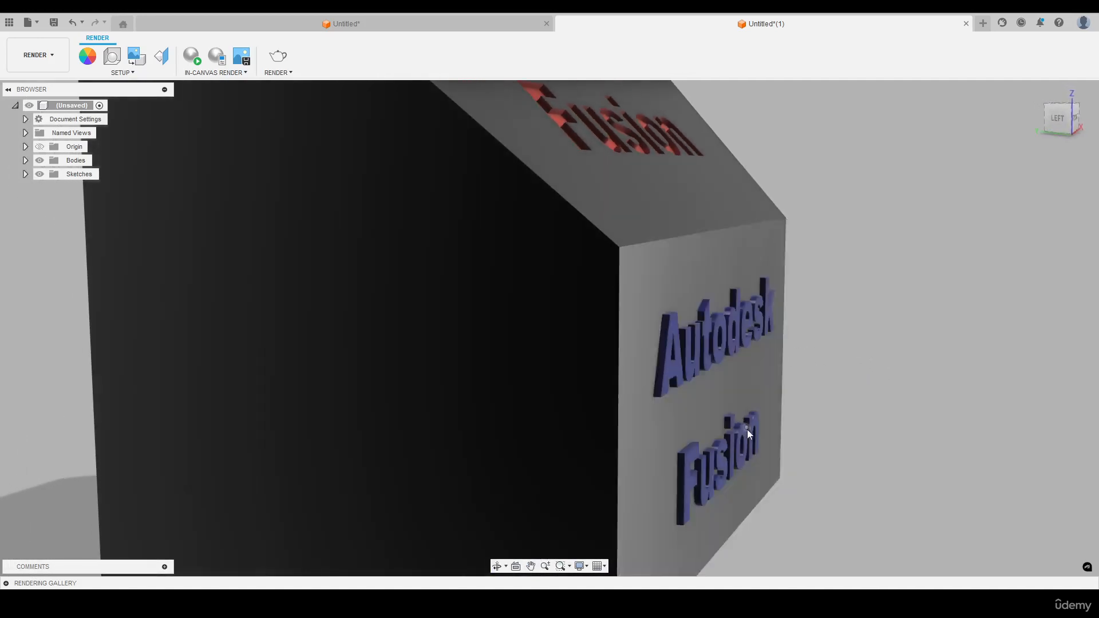
middle_click_drag(848, 324, 815, 294, "shift")
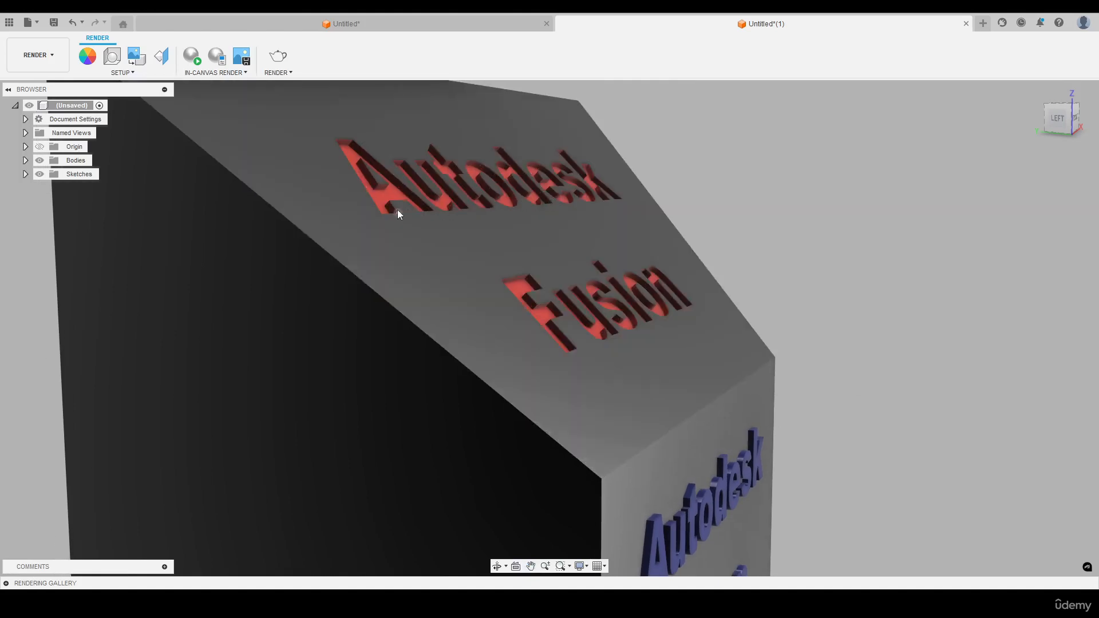
middle_click_drag(586, 302, 906, 311, "shift")
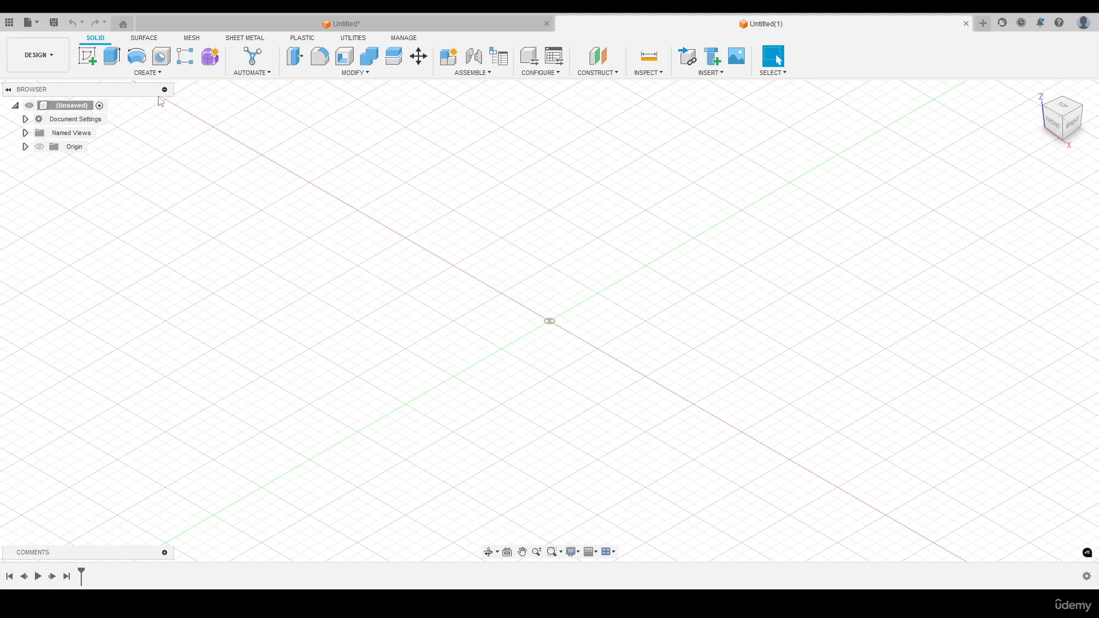
- Create a sketch on the front XZ plane and draw a text frame about 75 by 50 mm above and right of the origin
left_click(91, 62)
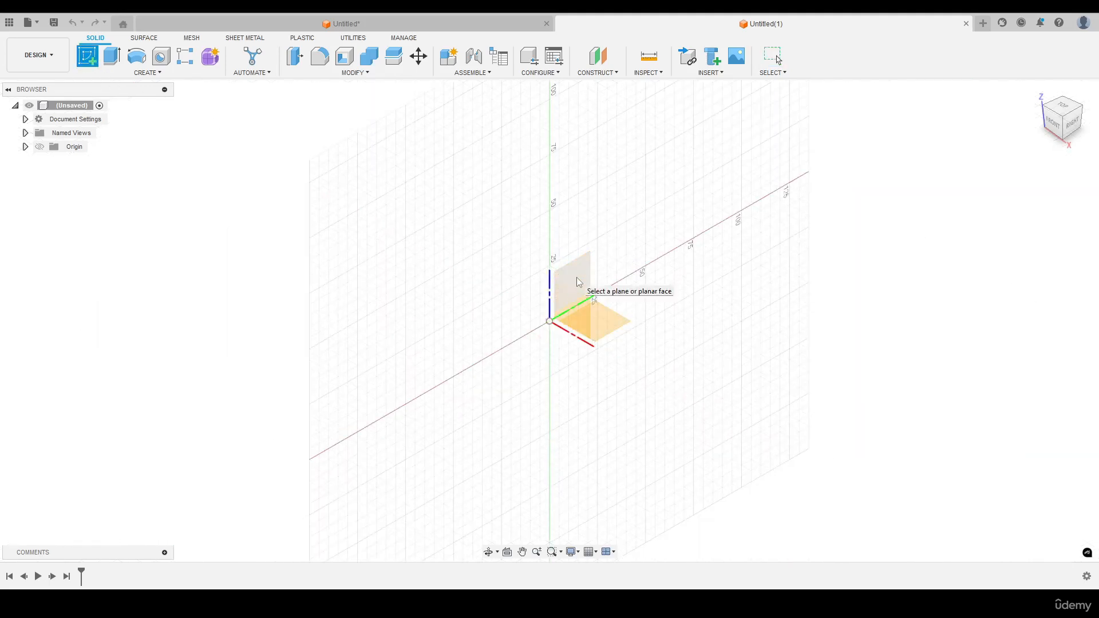
left_click(573, 308)
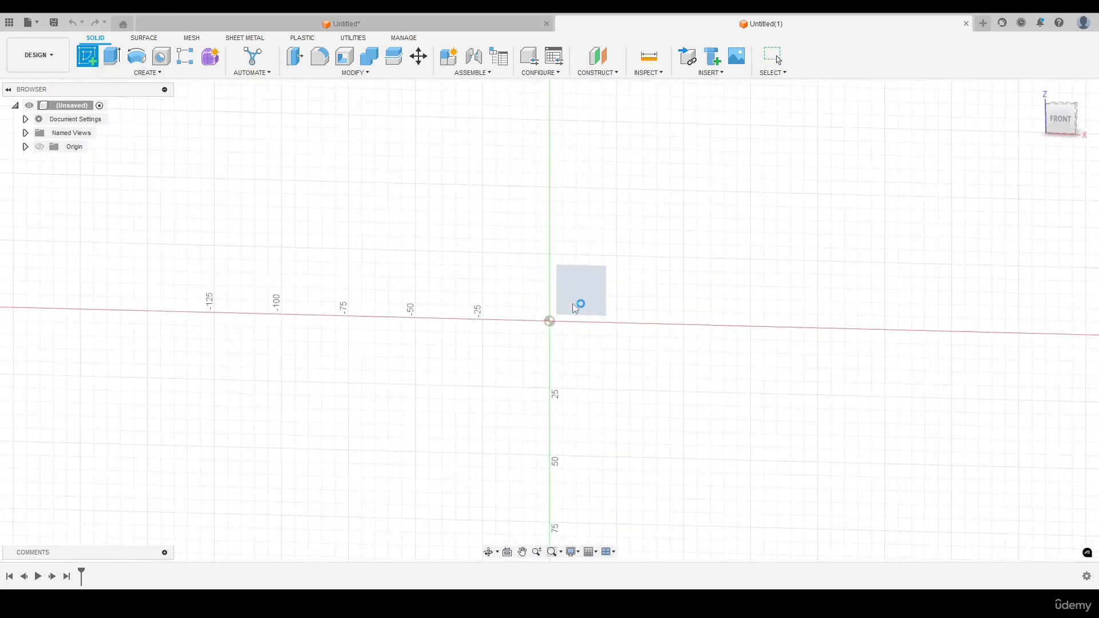
left_click(149, 73)
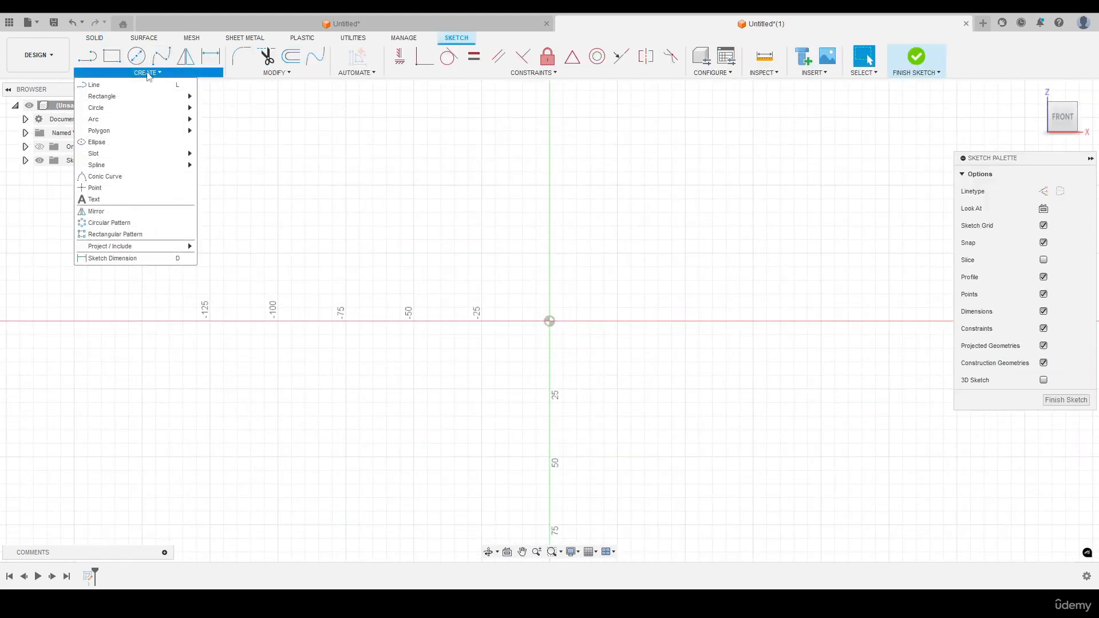
left_click(117, 201)
left_click_drag(802, 87, 732, 145)
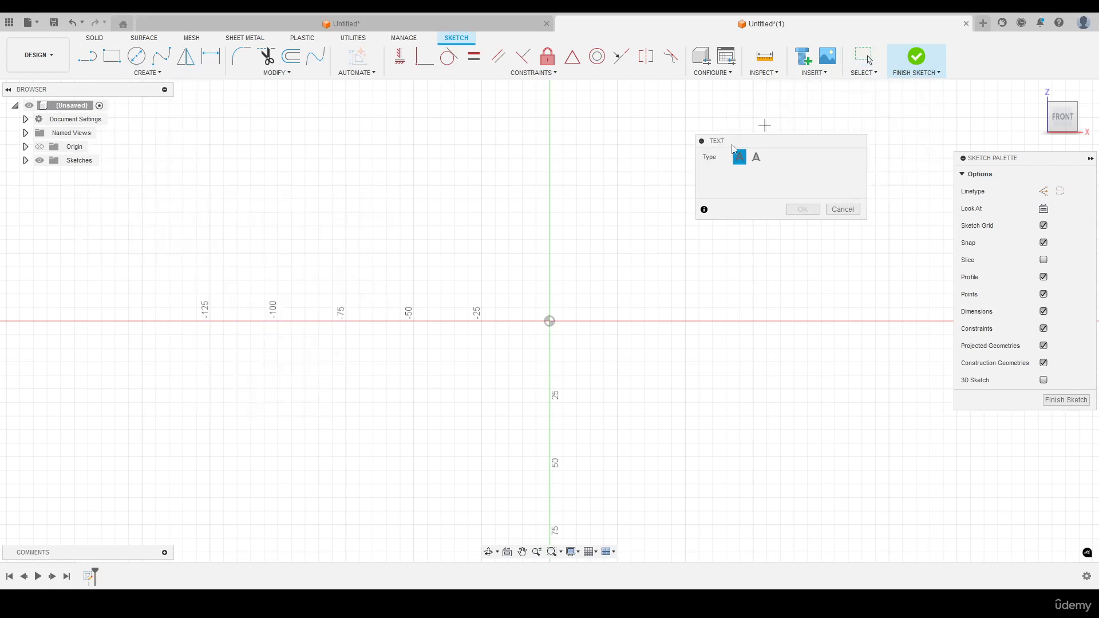
mouse_move(699, 181)
middle_mouse_down()
mouse_move(459, 235)
mouse_move(397, 294)
middle_mouse_up()
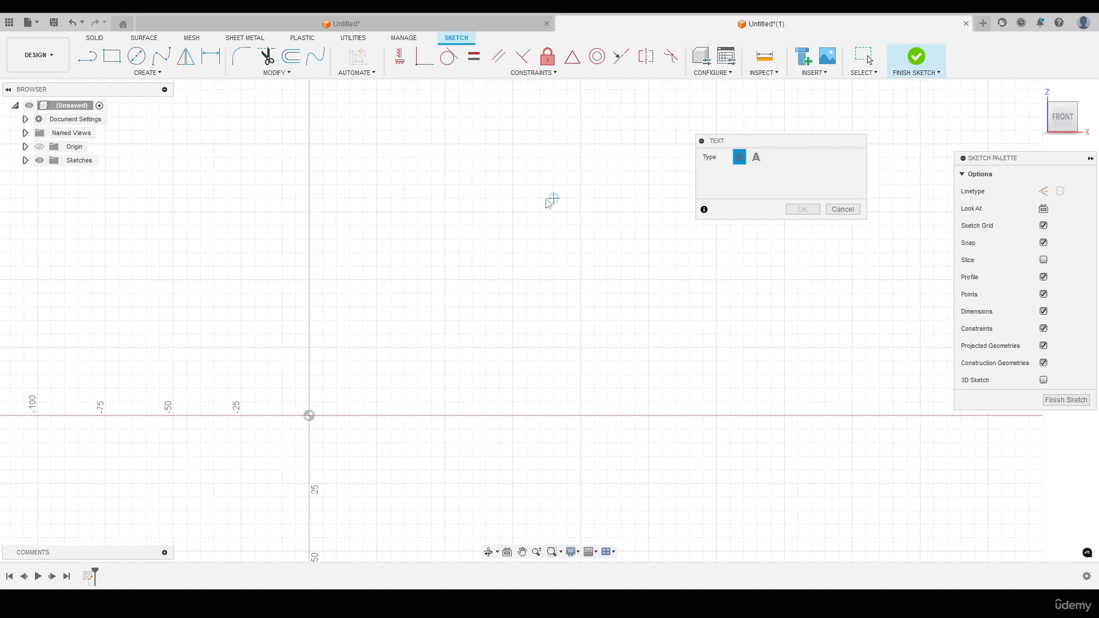
middle_click_drag(552, 201, 472, 255)
left_click(364, 333)
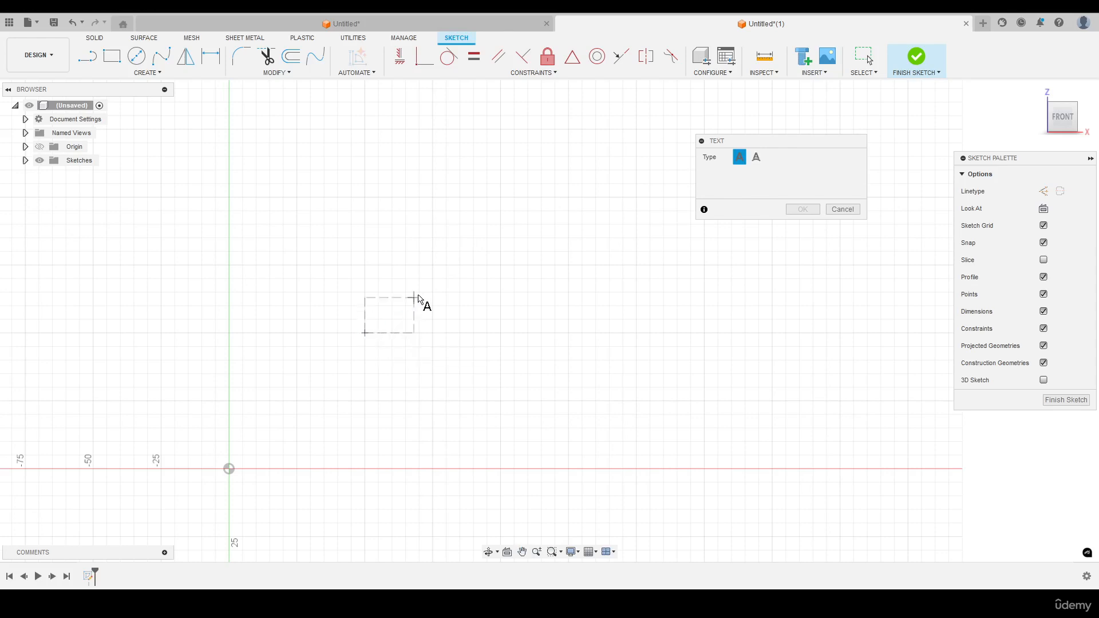
left_click(569, 198)
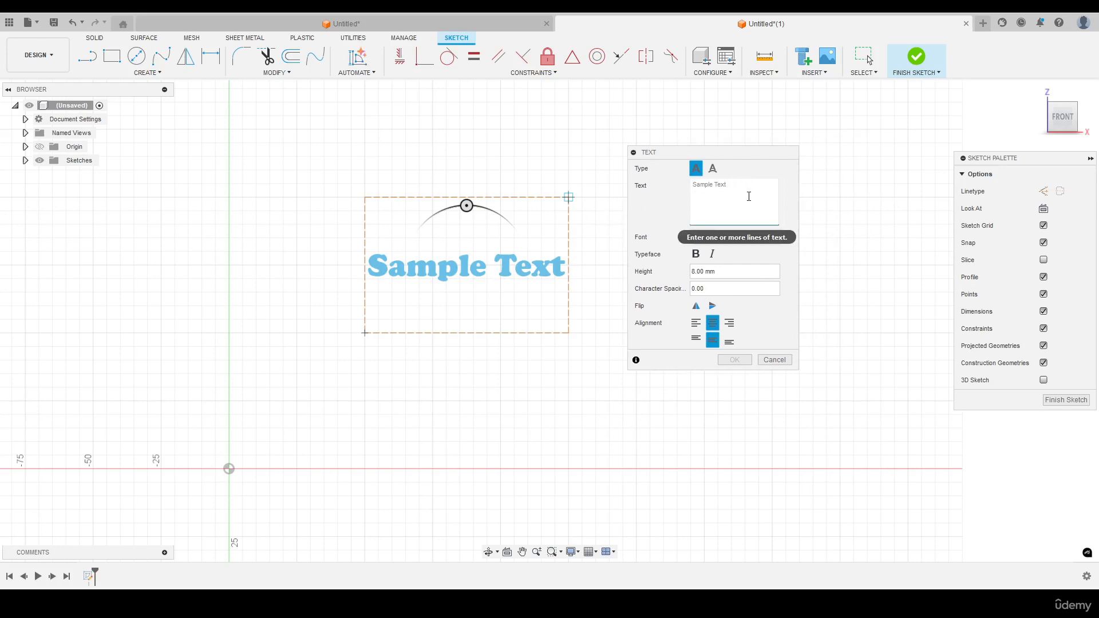
- Enter "Autodesk Fusion" as the frame's text and format it in Arial, bold and italic
type("Autodesk Fusion")
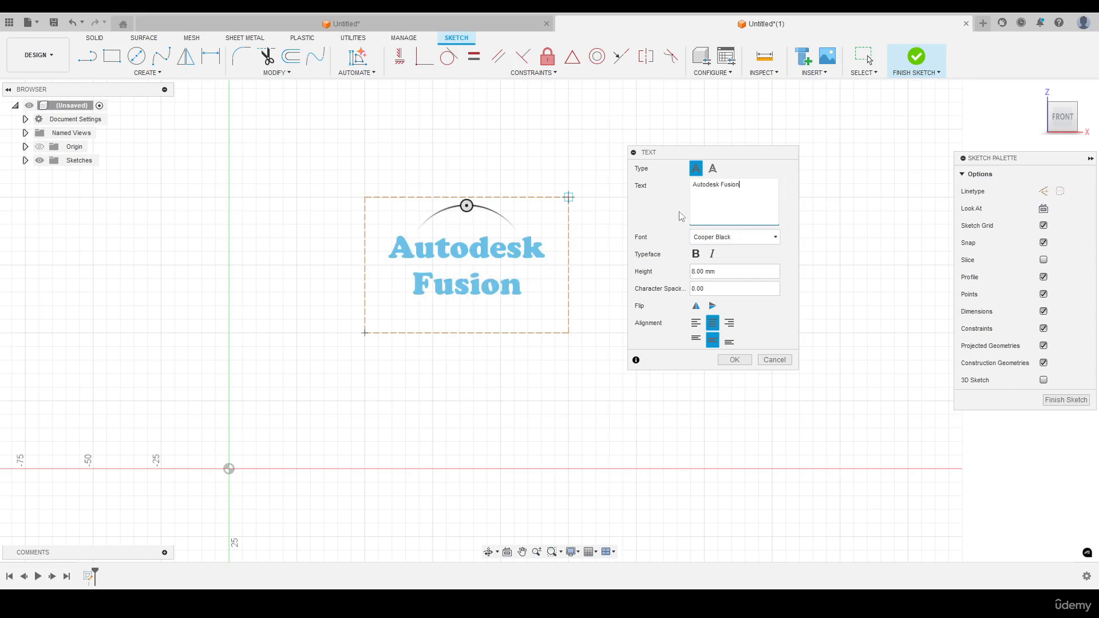
left_click(751, 239)
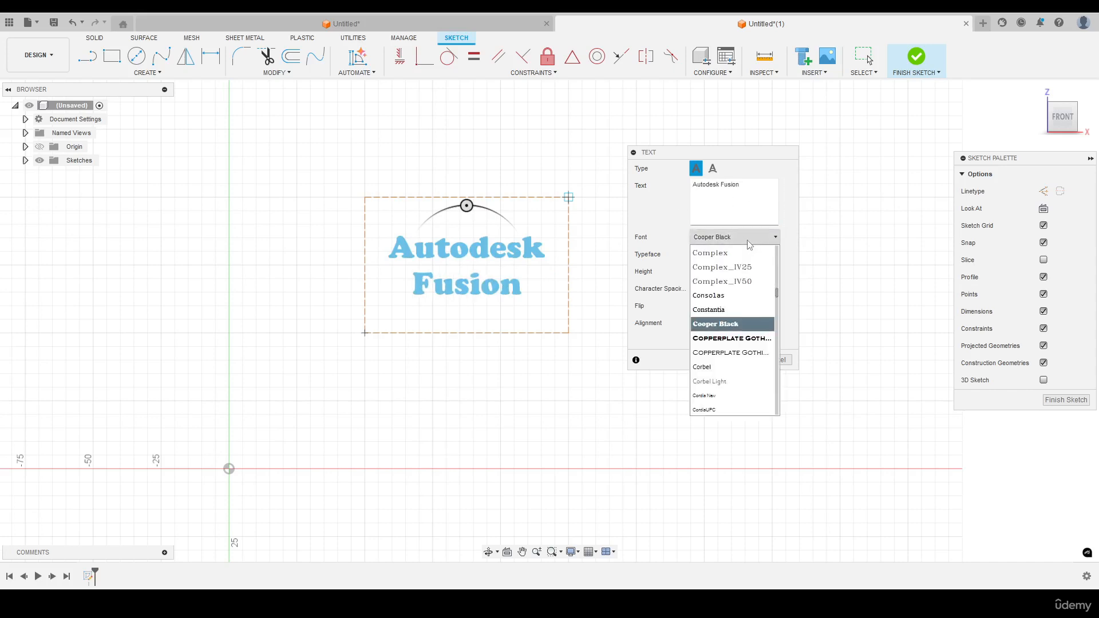
scroll(734, 280, "up", 8)
scroll(733, 280, "up", 10)
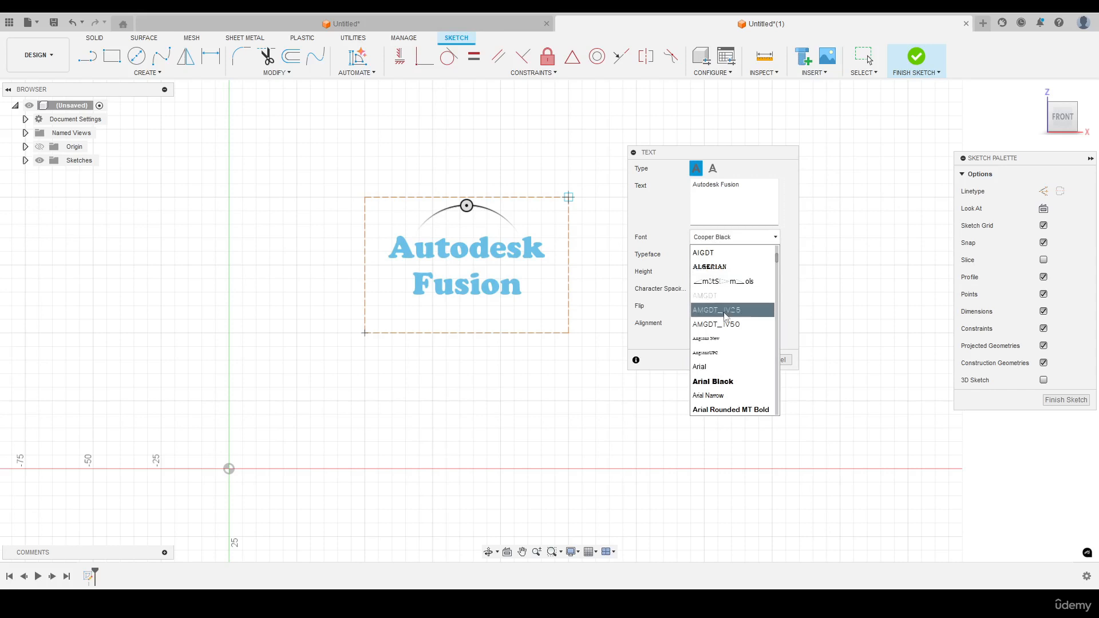
left_click(724, 367)
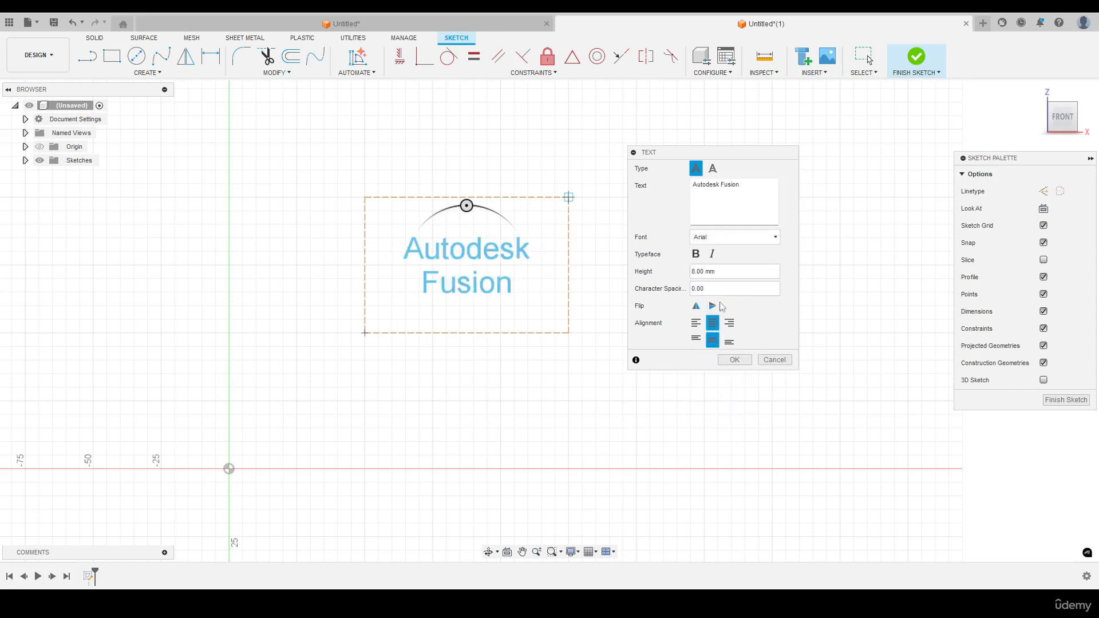
left_click(696, 254)
left_click(712, 255)
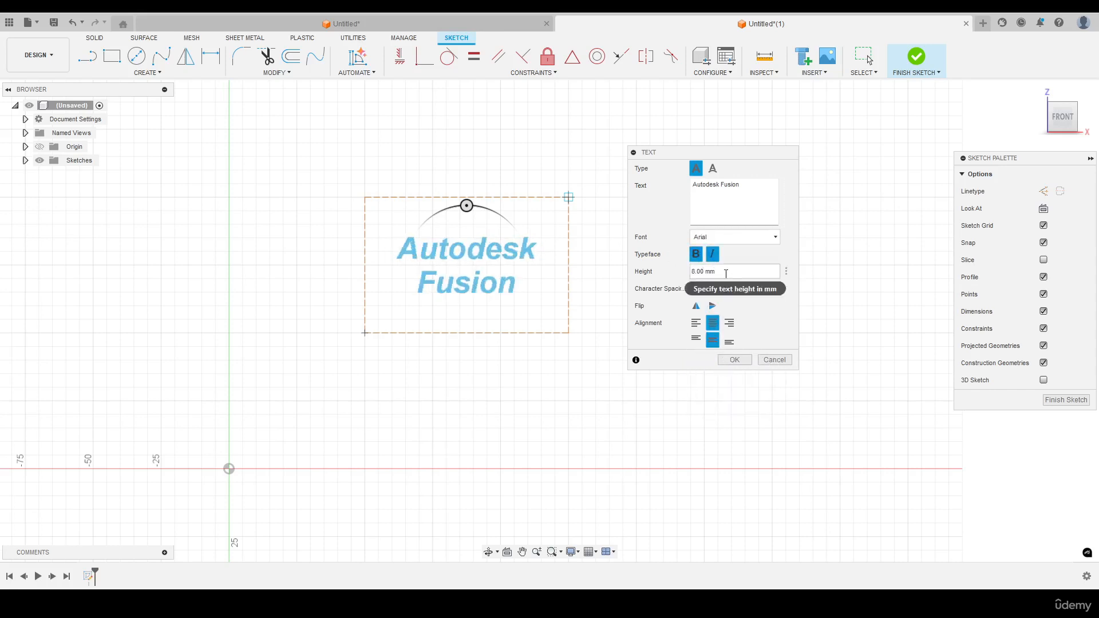
- Try a text height of 15 mm and a character spacing of 20, resetting them to 8 mm and 0
left_click(724, 272)
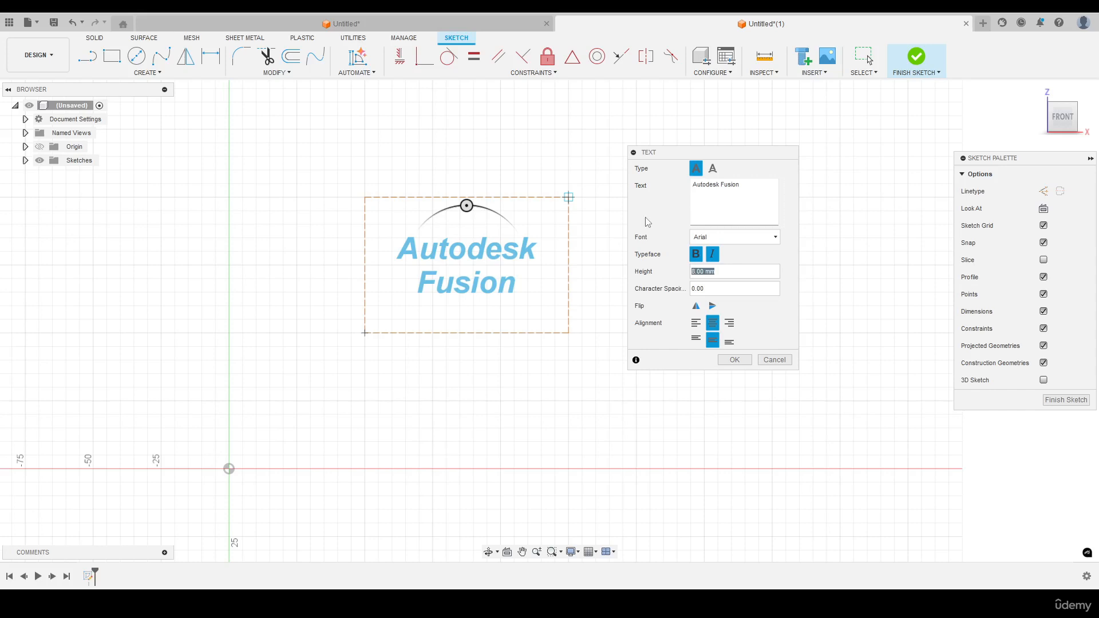
type("15")
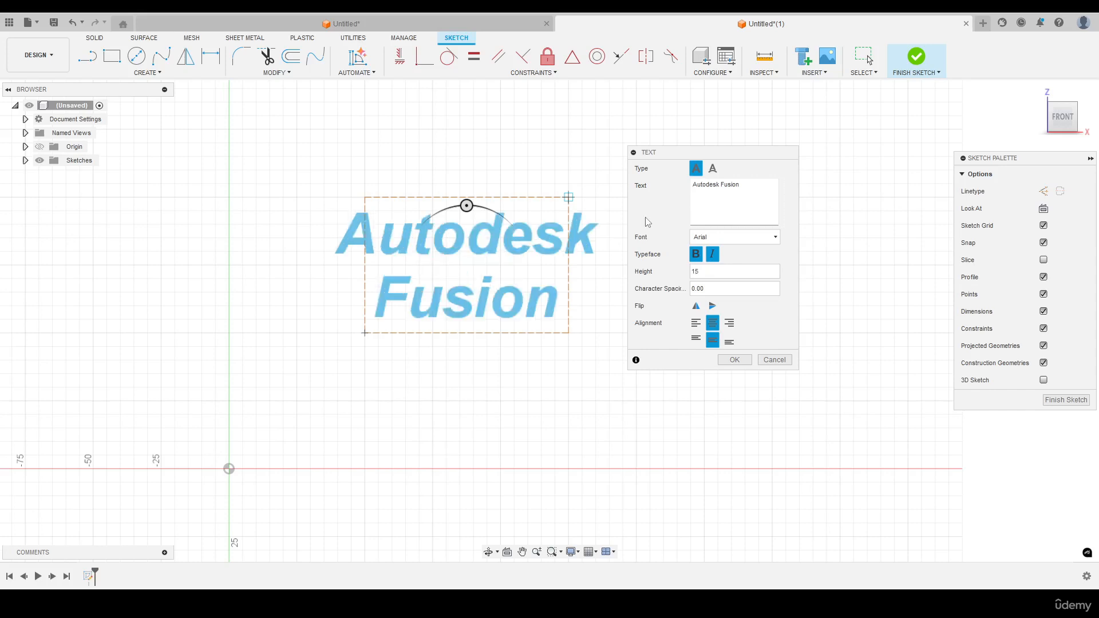
left_click_drag(707, 273, 673, 276)
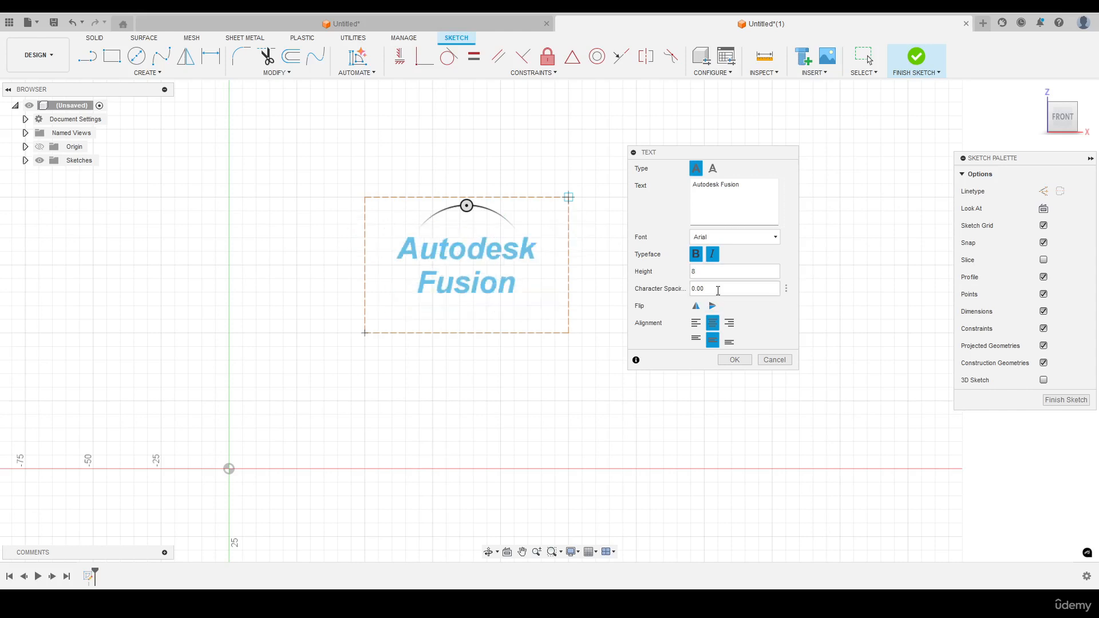
key("Tab")
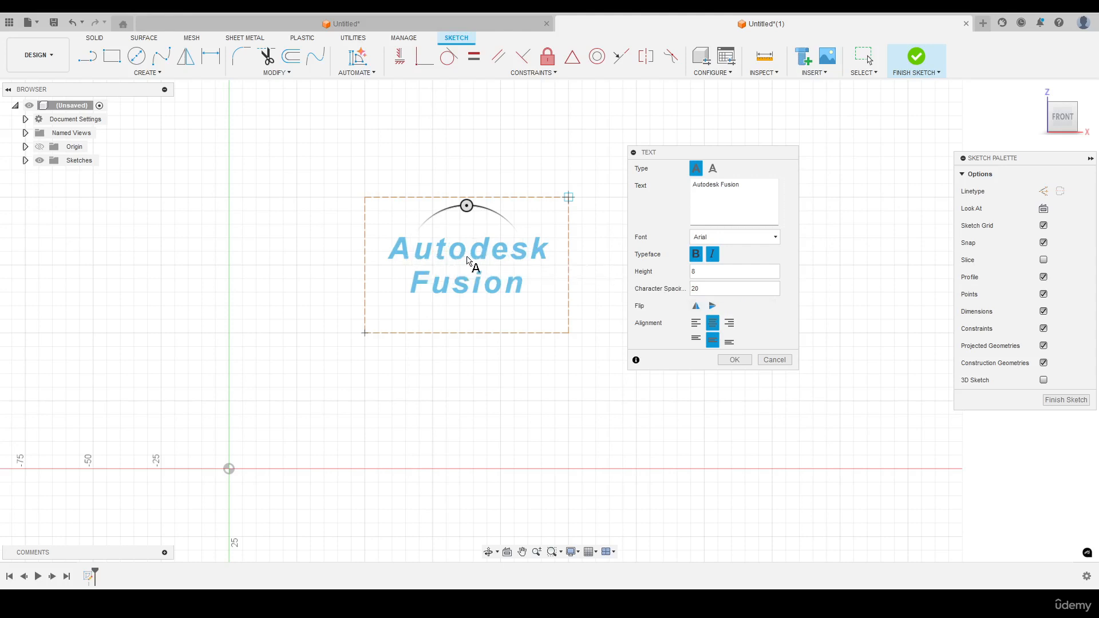
left_click_drag(727, 289, 640, 289)
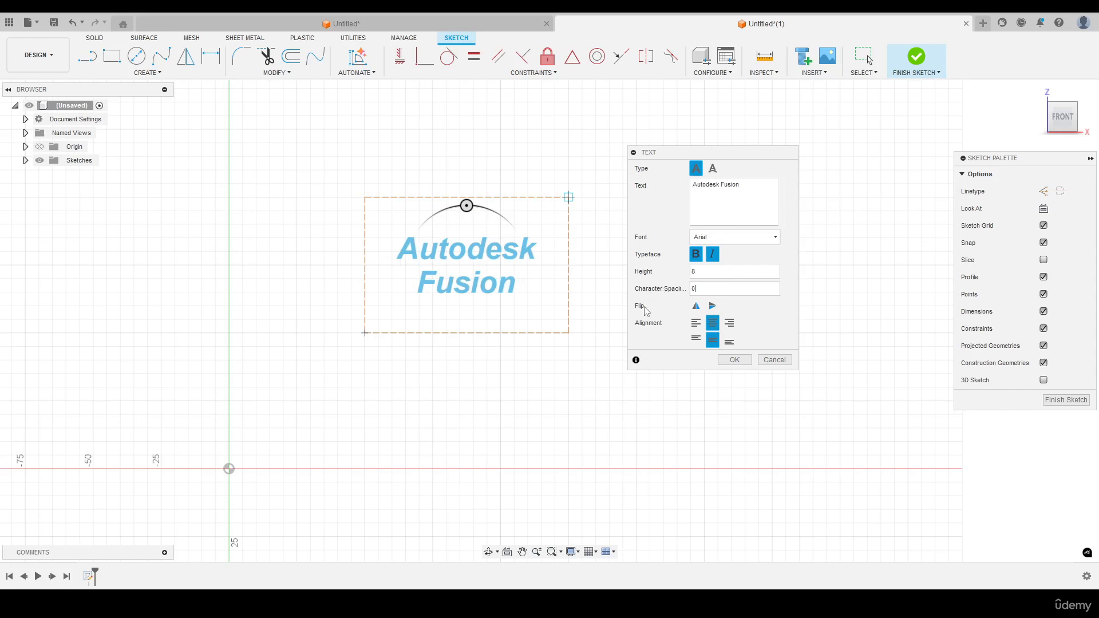
- Try flipping the text vertically and horizontally, turning each flip off again
left_click(713, 310)
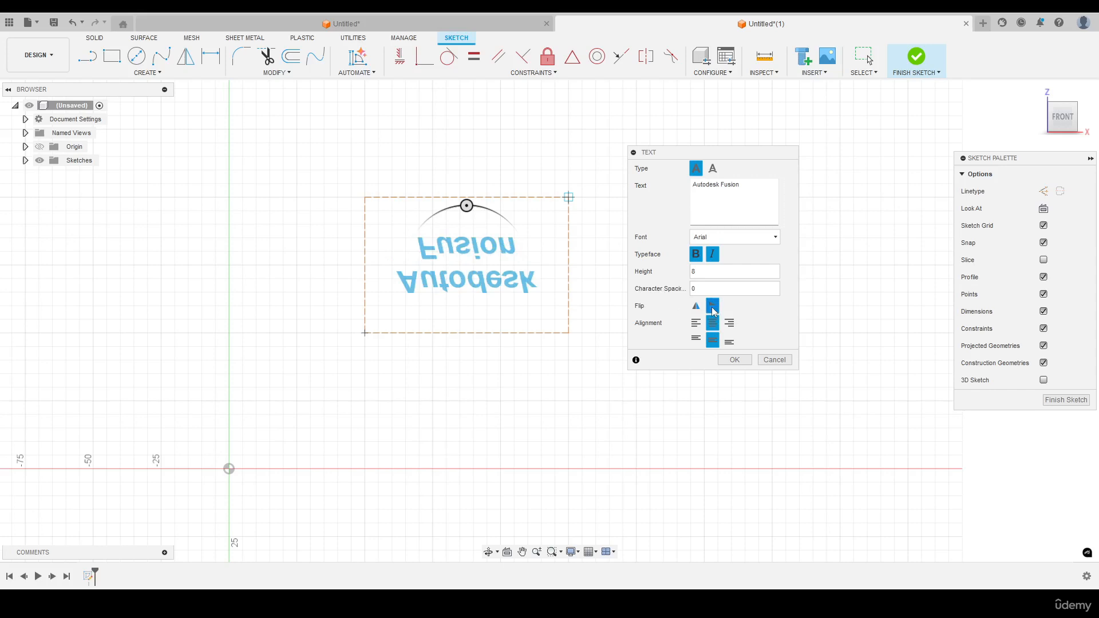
left_click(713, 310)
left_click(696, 308)
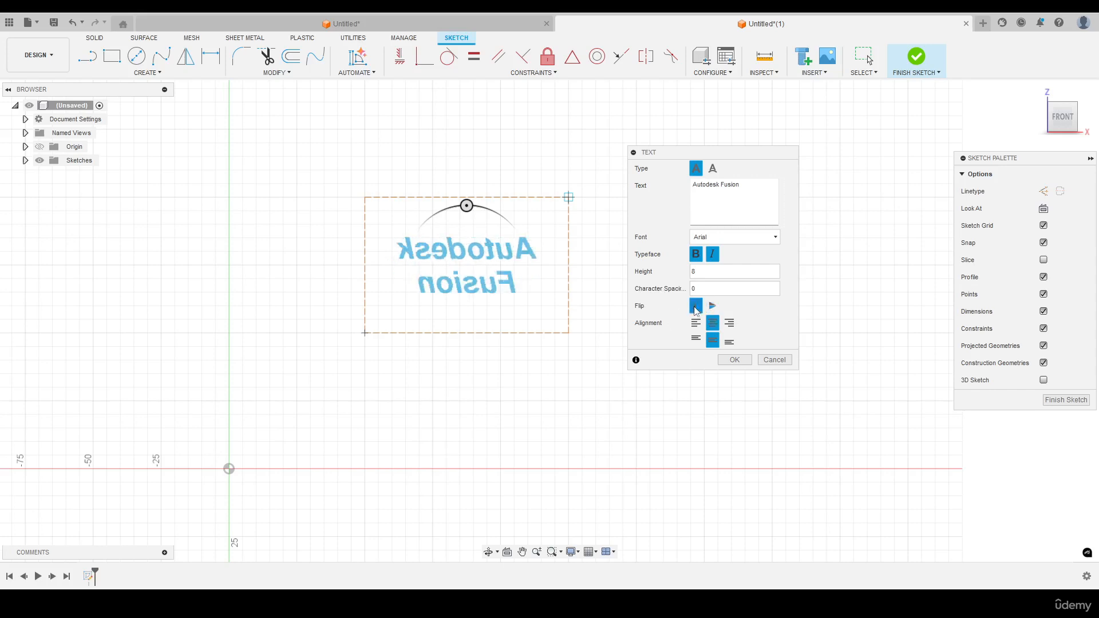
left_click(697, 308)
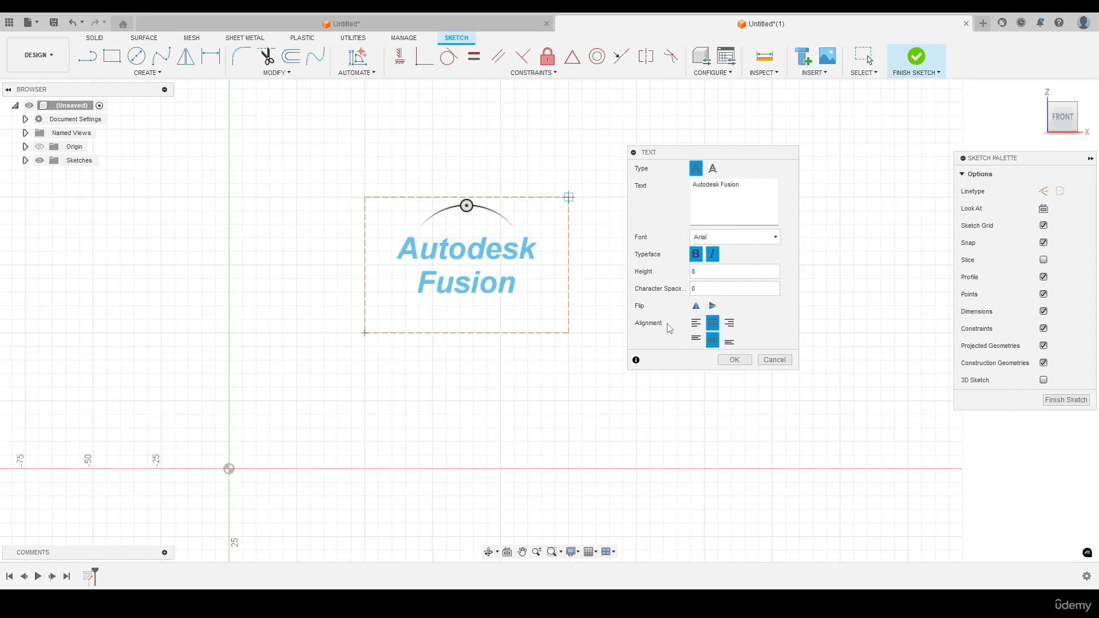
- Try left and top alignment for the text, restoring centre and middle alignment
left_click(697, 326)
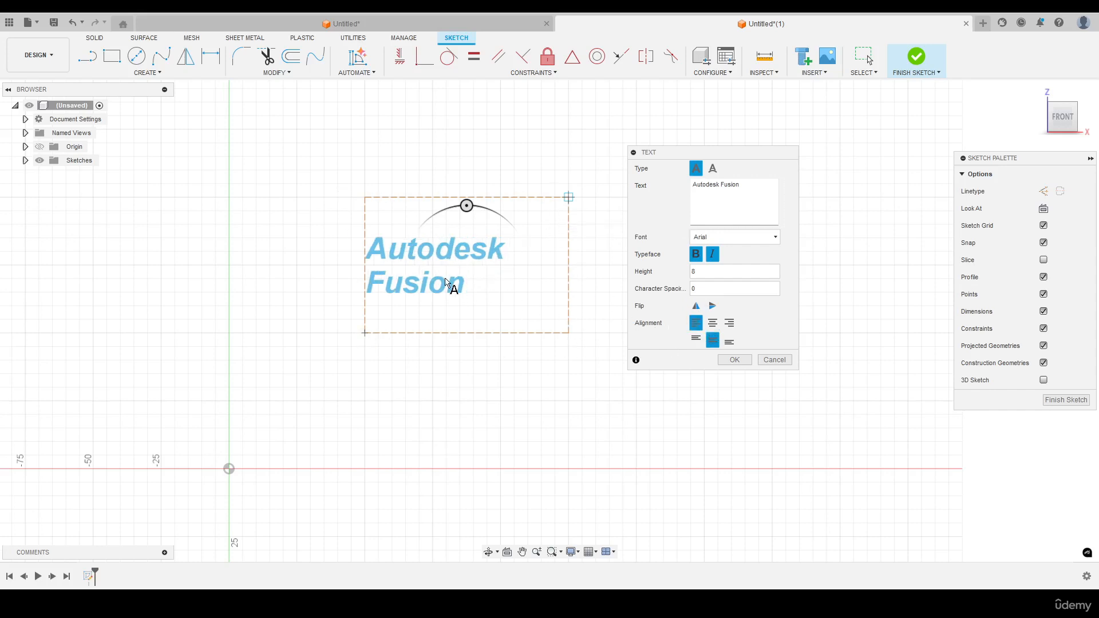
left_click(696, 342)
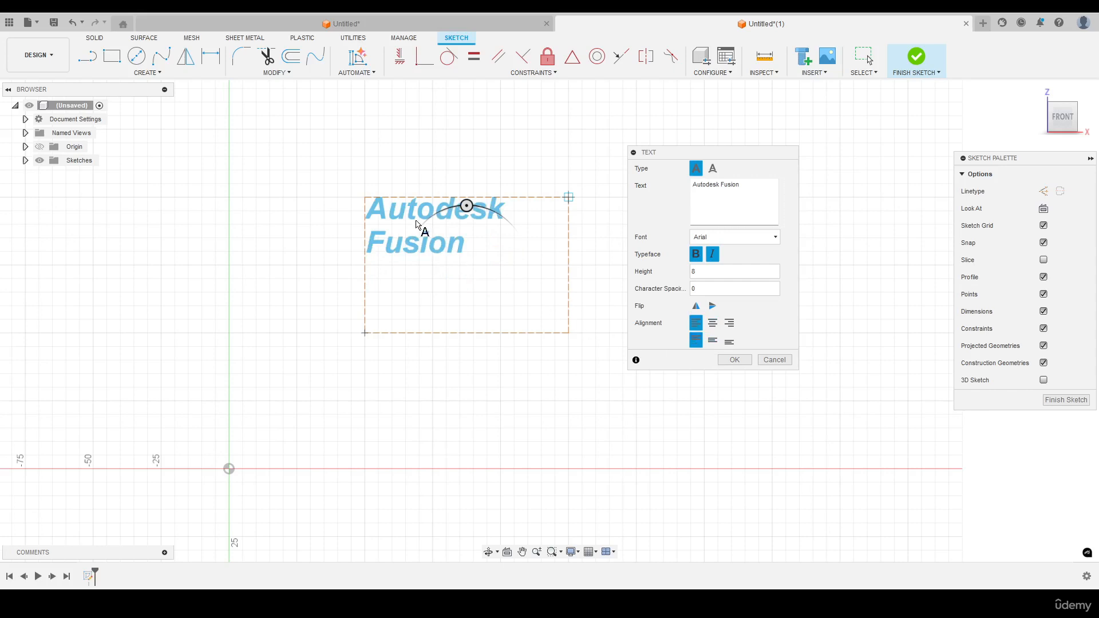
left_click(712, 323)
left_click(713, 340)
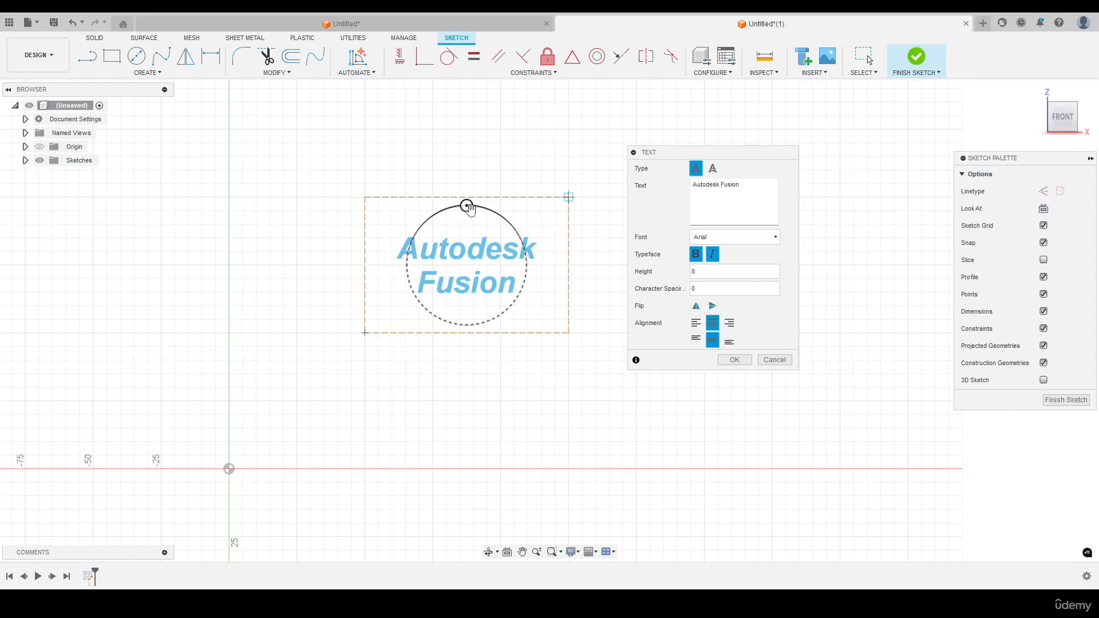
- Try rotating the text frame to -55 degrees, set the rotation back to 0 and confirm the text
left_click_drag(467, 208, 515, 232)
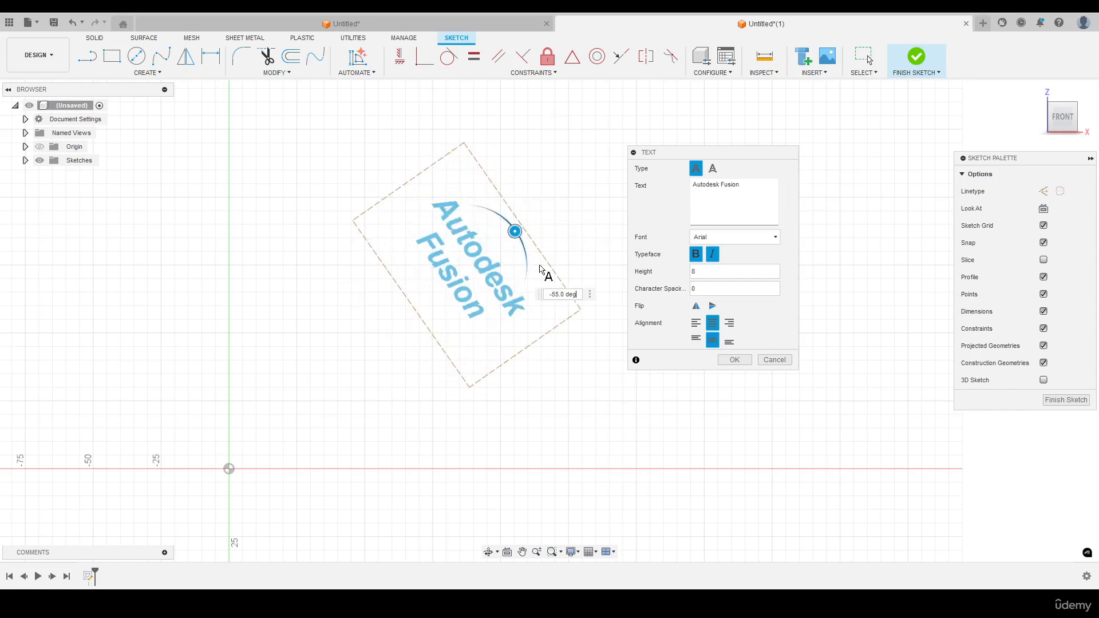
left_click(577, 295)
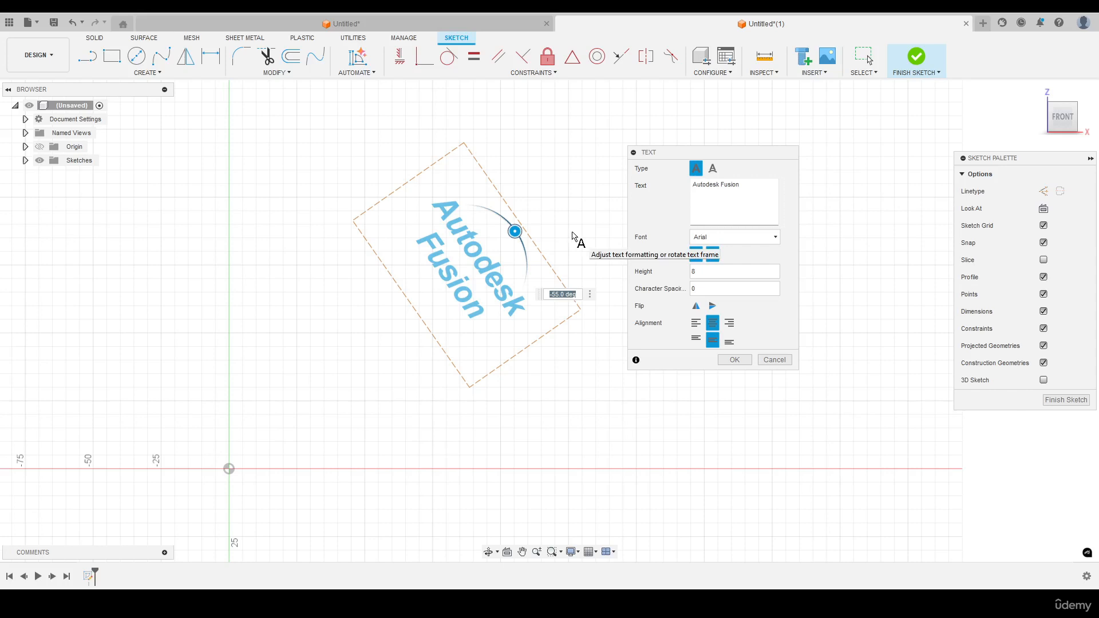
type("0")
key("Return")
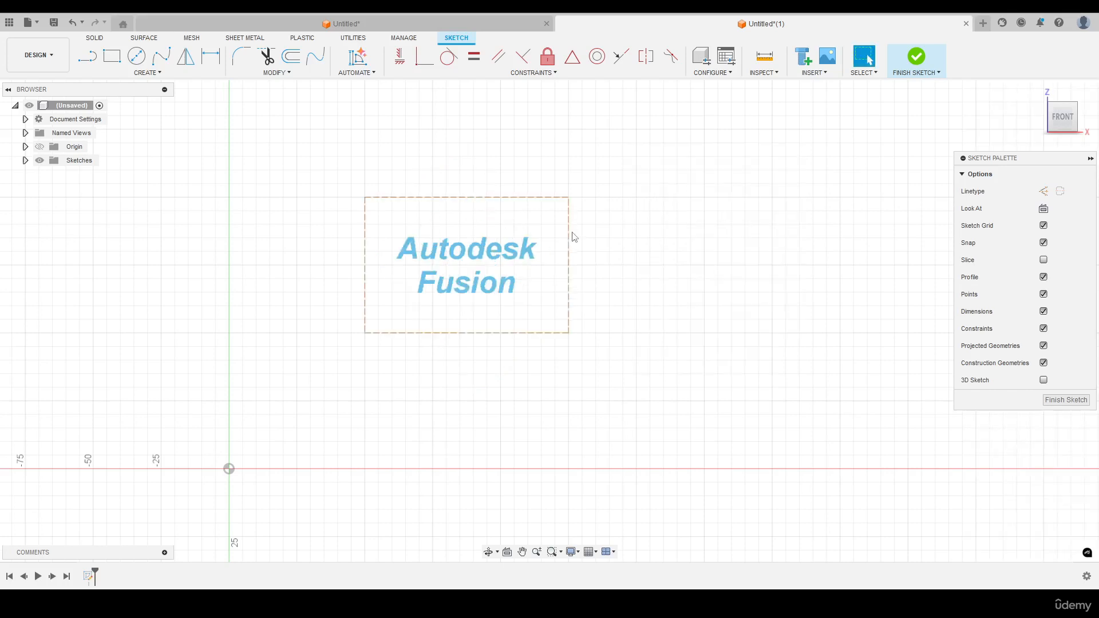
- Sketch an upward-bulging center point arc spanning about 125 degrees in the empty area right of the text frame
middle_click_drag(676, 223, 504, 291)
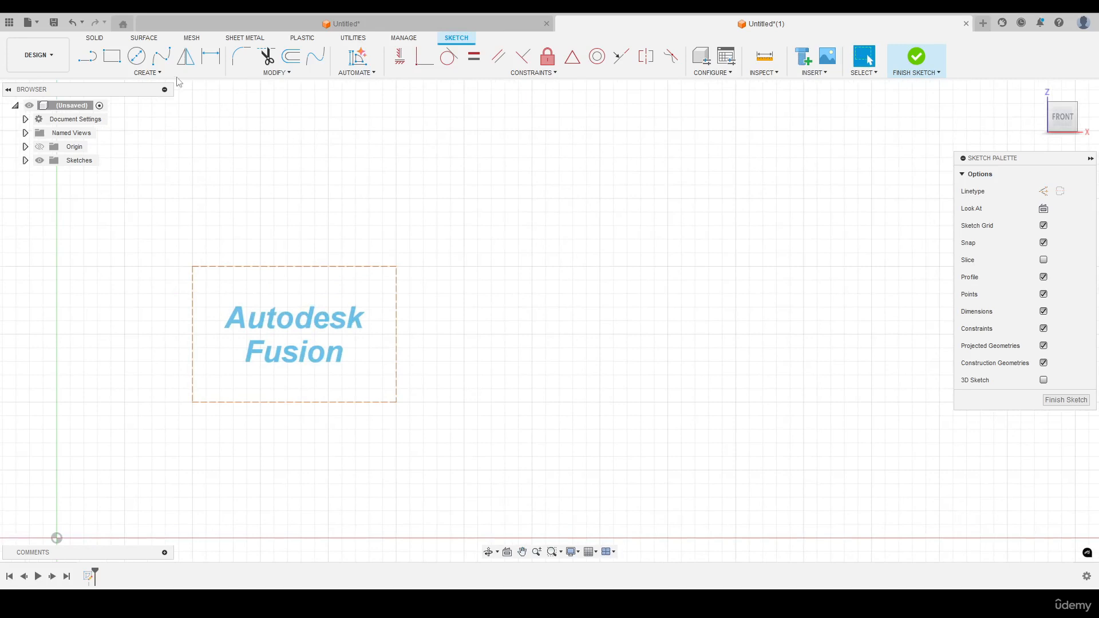
left_click(147, 72)
mouse_move(129, 119)
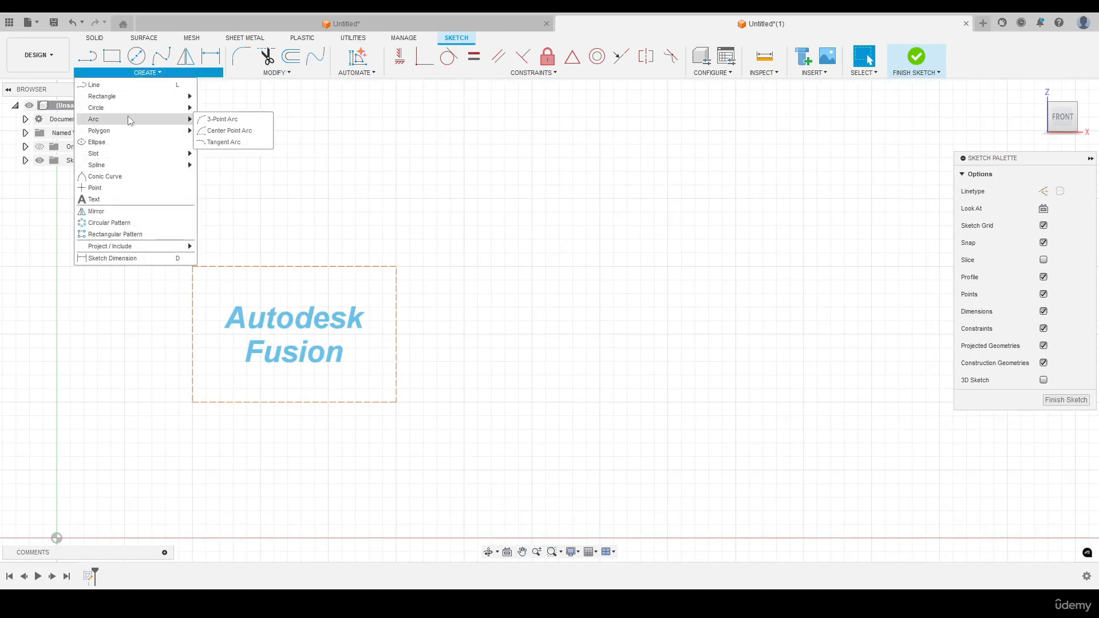
left_click(228, 131)
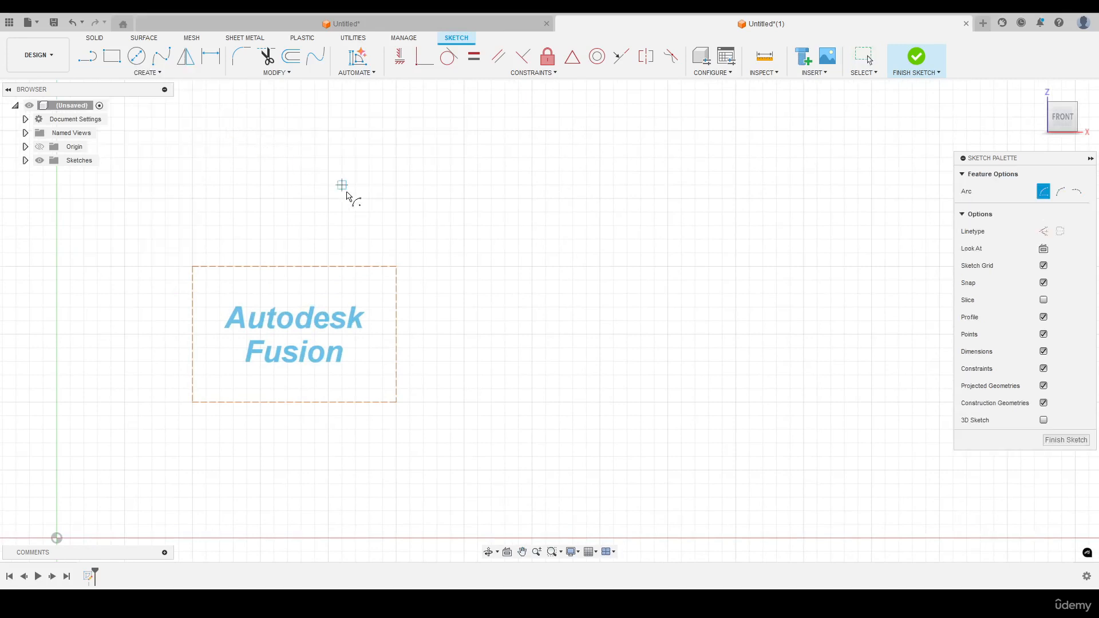
left_click(667, 402)
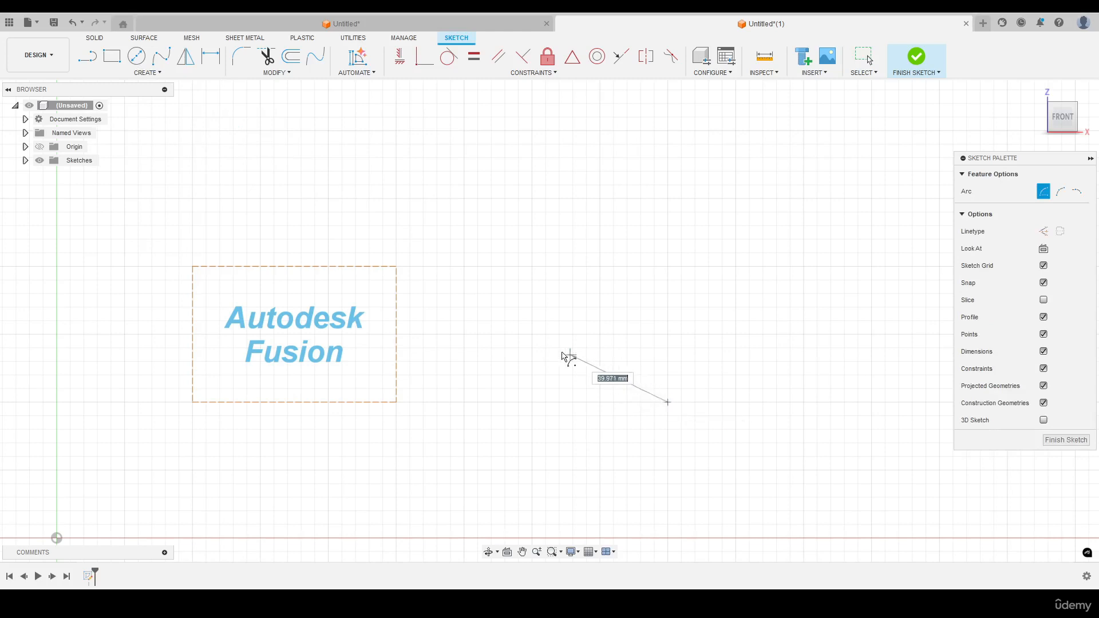
left_click(532, 334)
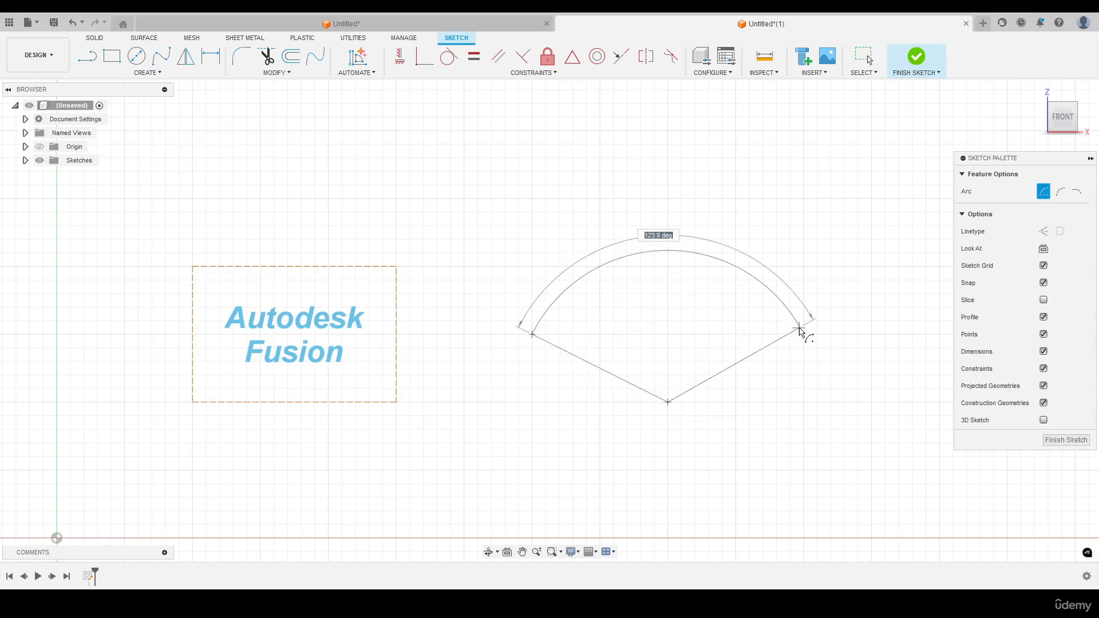
left_click(803, 333)
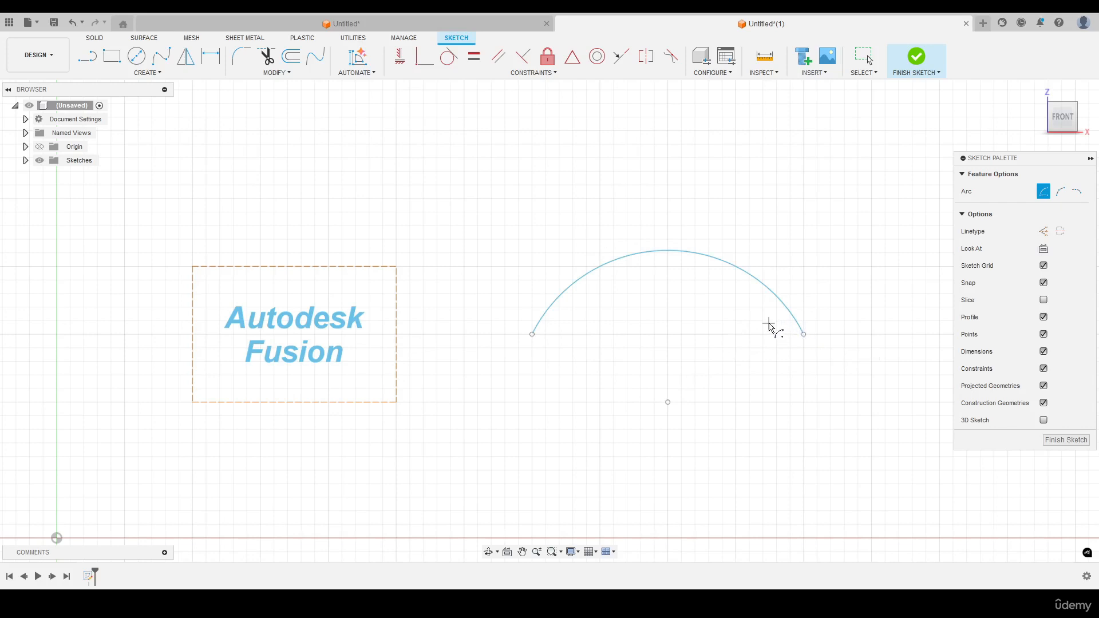
- Create path text "Autodesk Inventor" along the sketched arc and flip it vertically so it reads upright
left_click(154, 75)
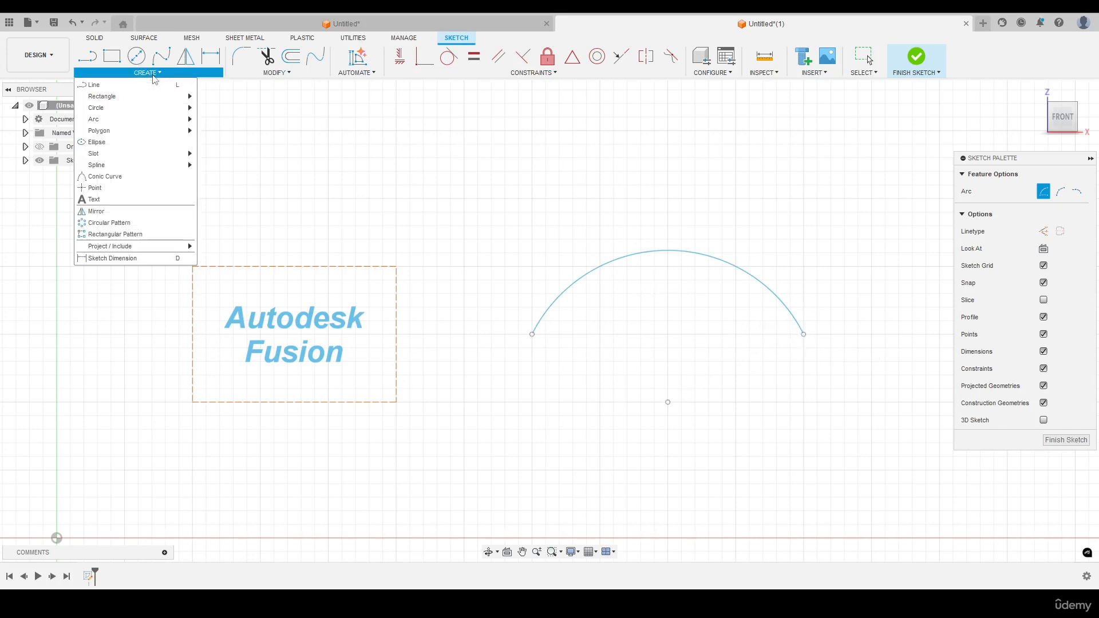
left_click(128, 202)
left_click_drag(647, 153, 325, 130)
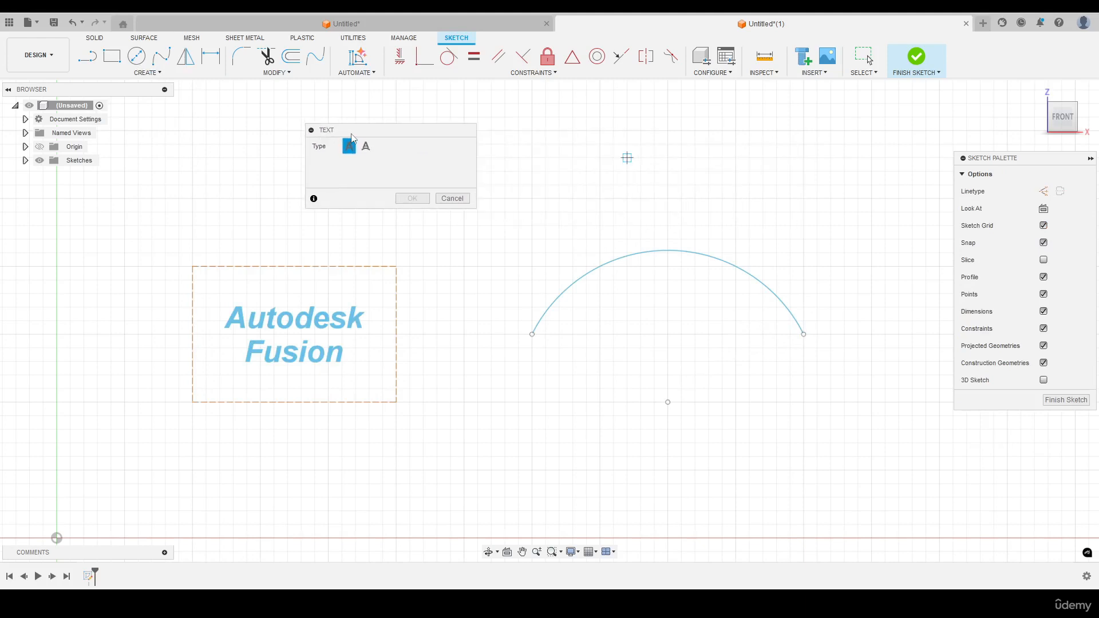
left_click(366, 147)
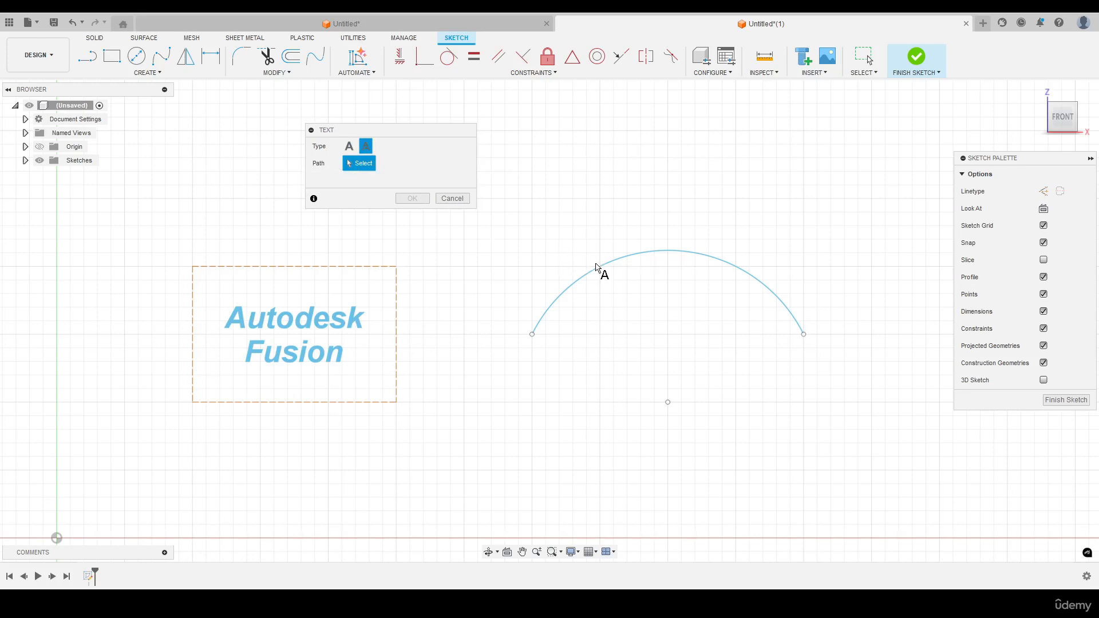
left_click(618, 264)
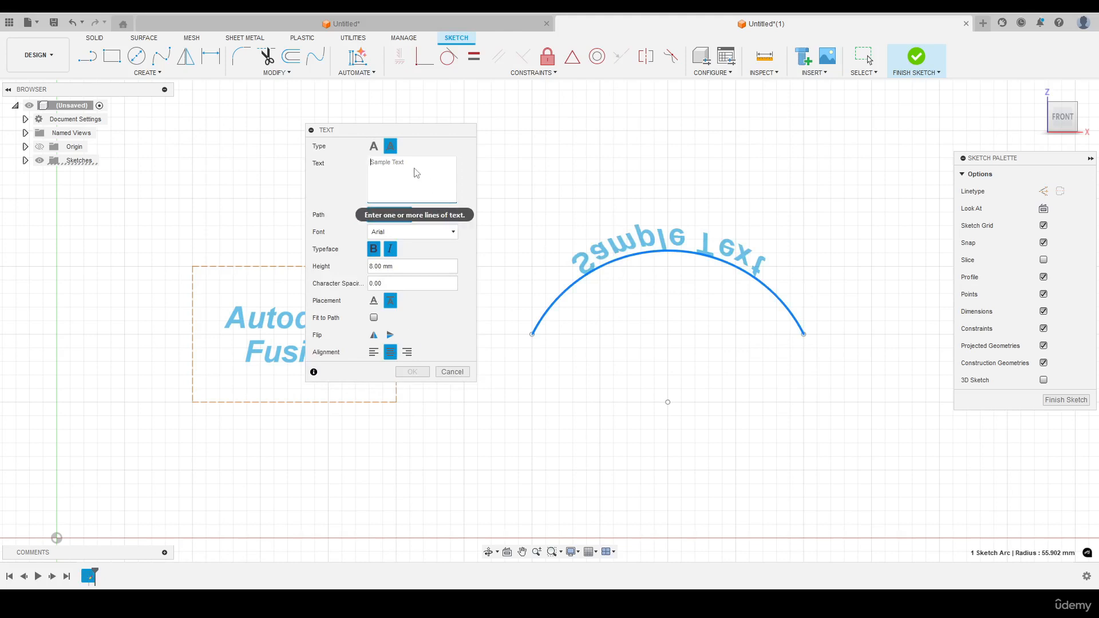
type("Autodesk Inventor")
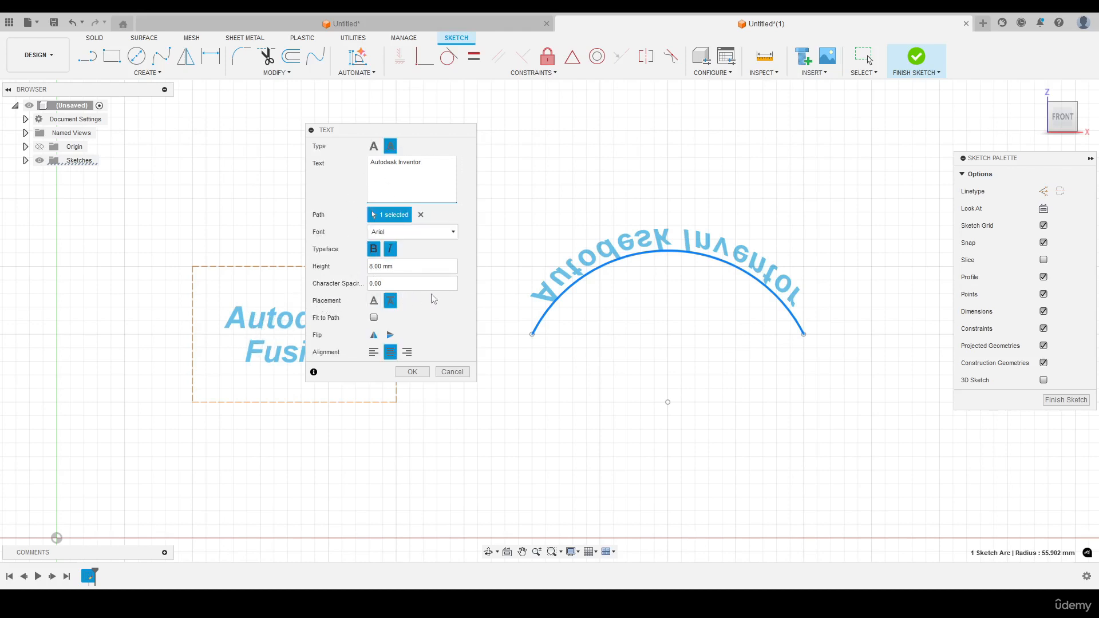
left_click(391, 336)
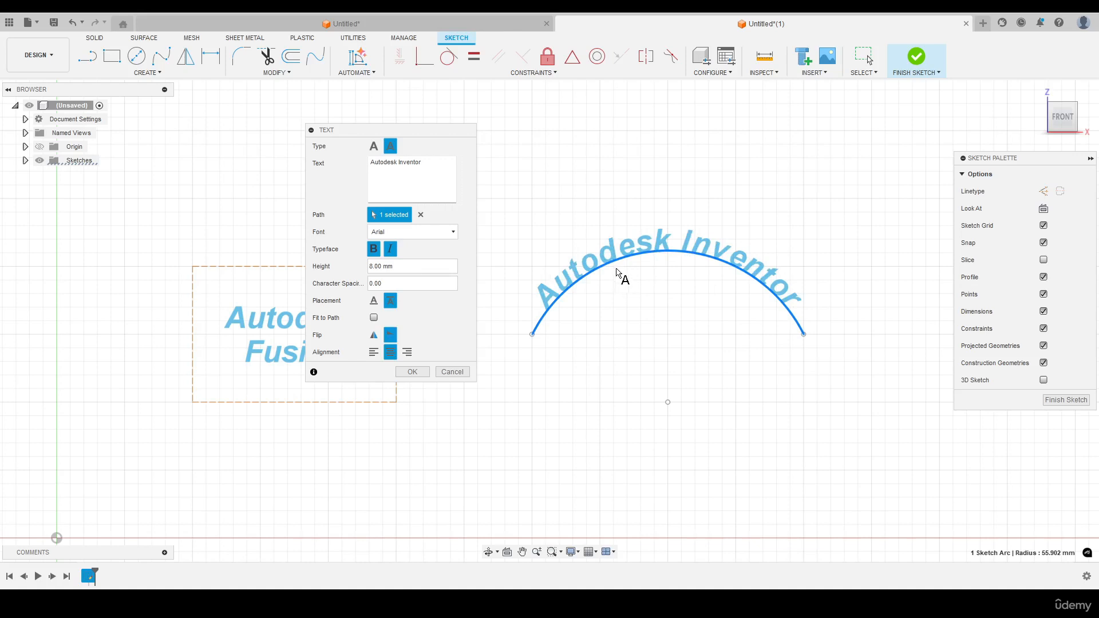
- Try placing the text below the arc and fitting it to the path, restoring above-path placement and turning Fit to Path off
left_click(373, 302)
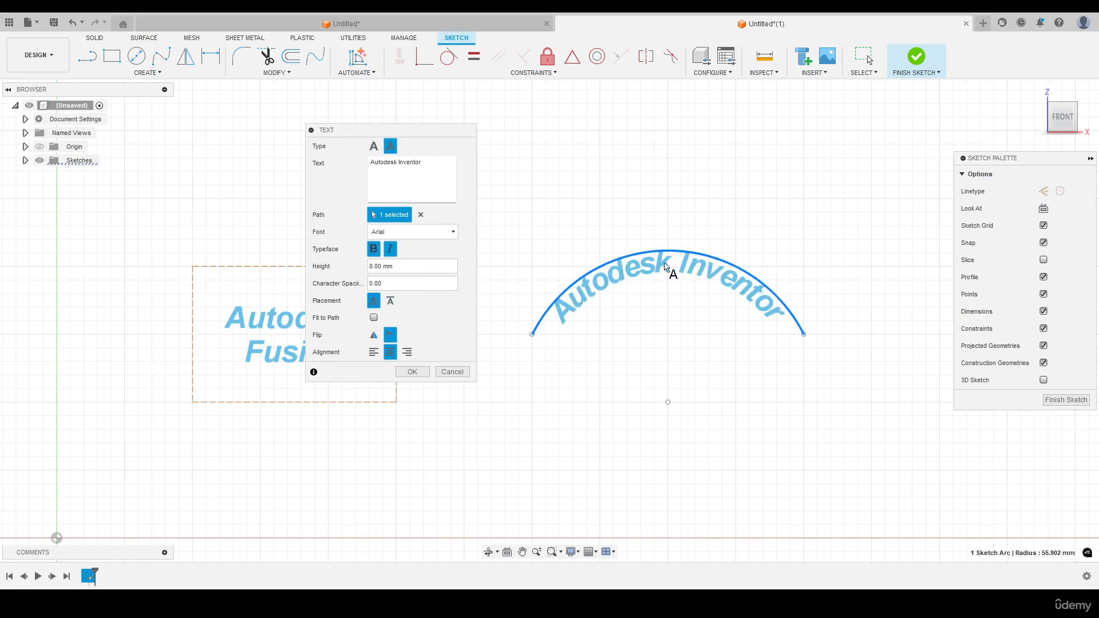
left_click(392, 302)
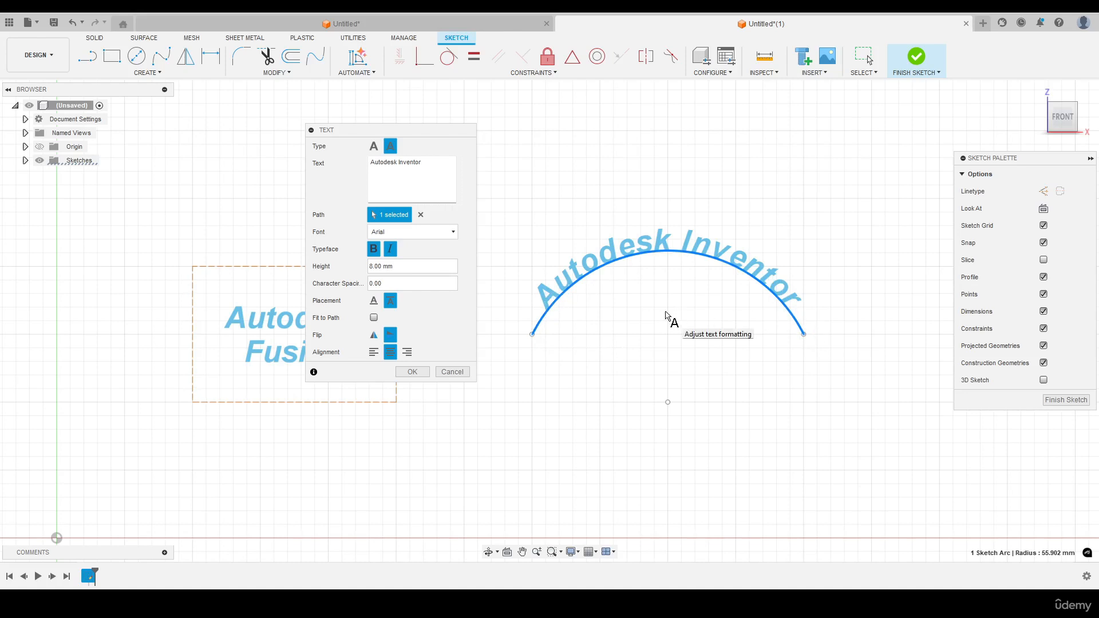
left_click(374, 318)
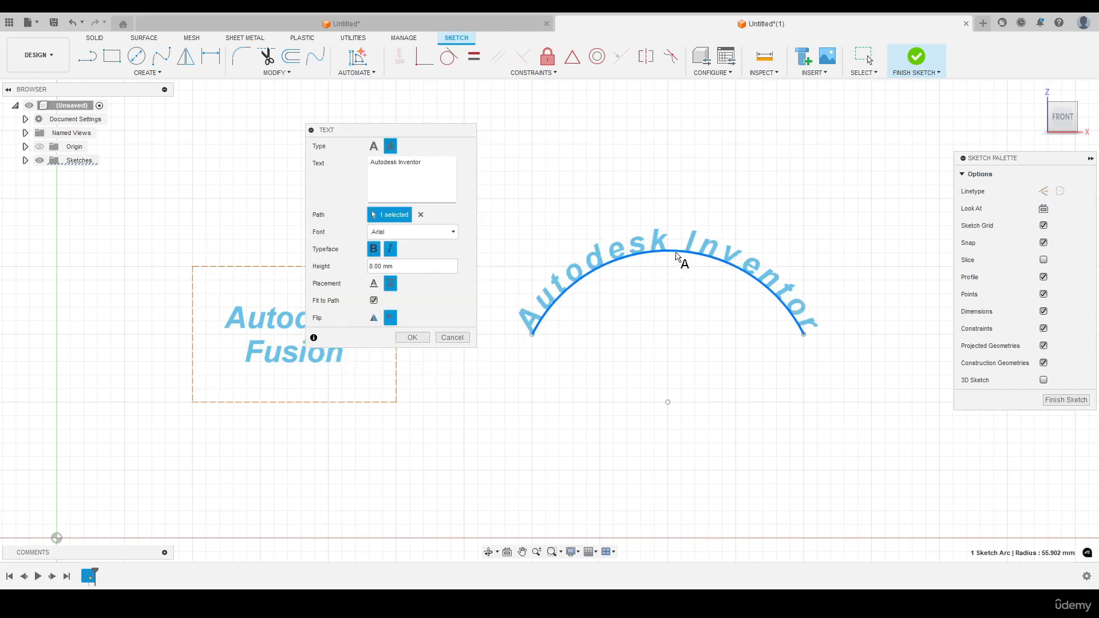
left_click(375, 301)
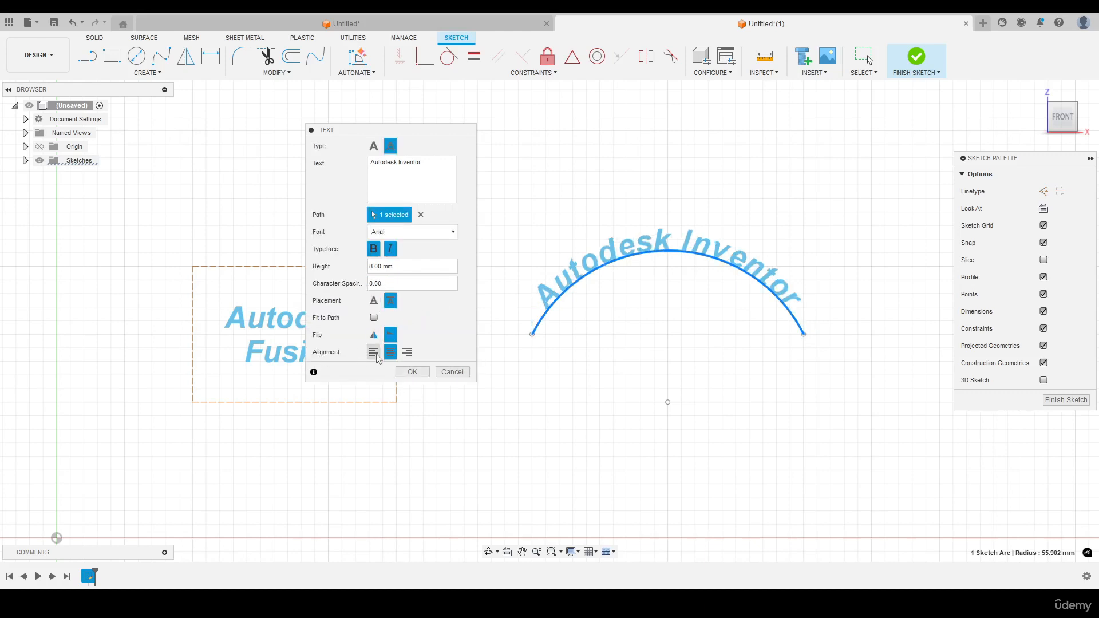
- Try left and right alignment for the text along the arc, restore centre alignment and confirm the path text
left_click(381, 355)
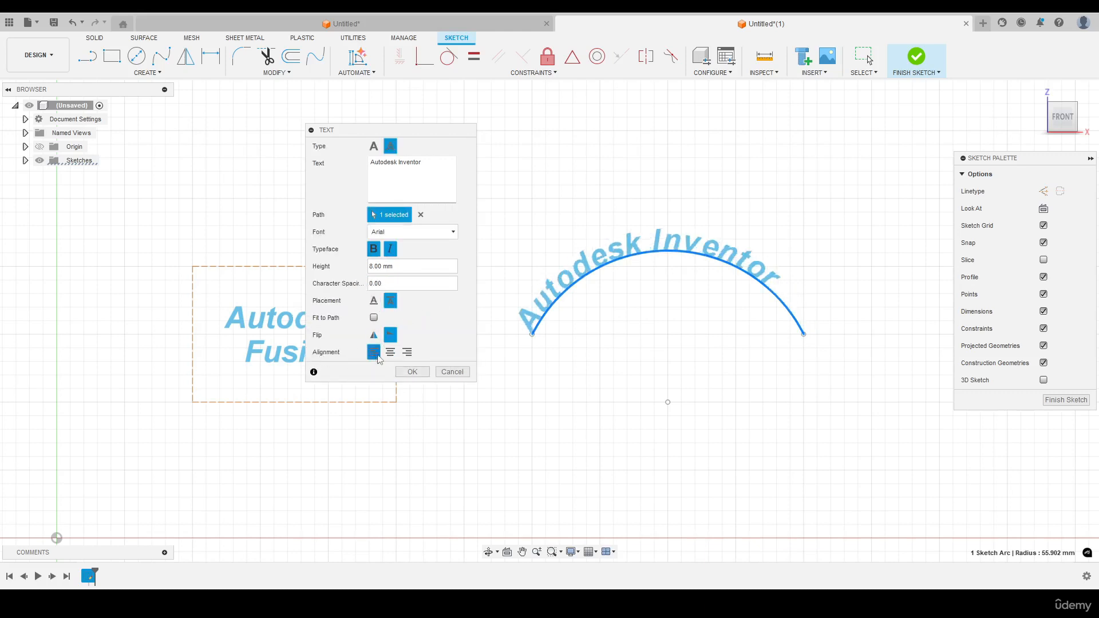
left_click(391, 354)
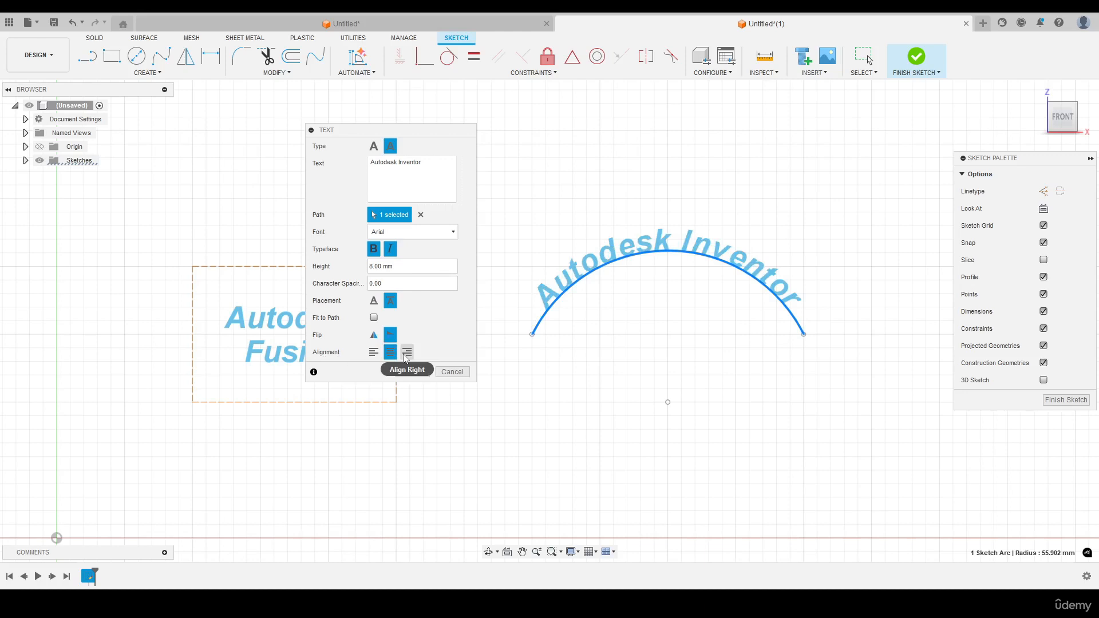
left_click(407, 353)
left_click(391, 354)
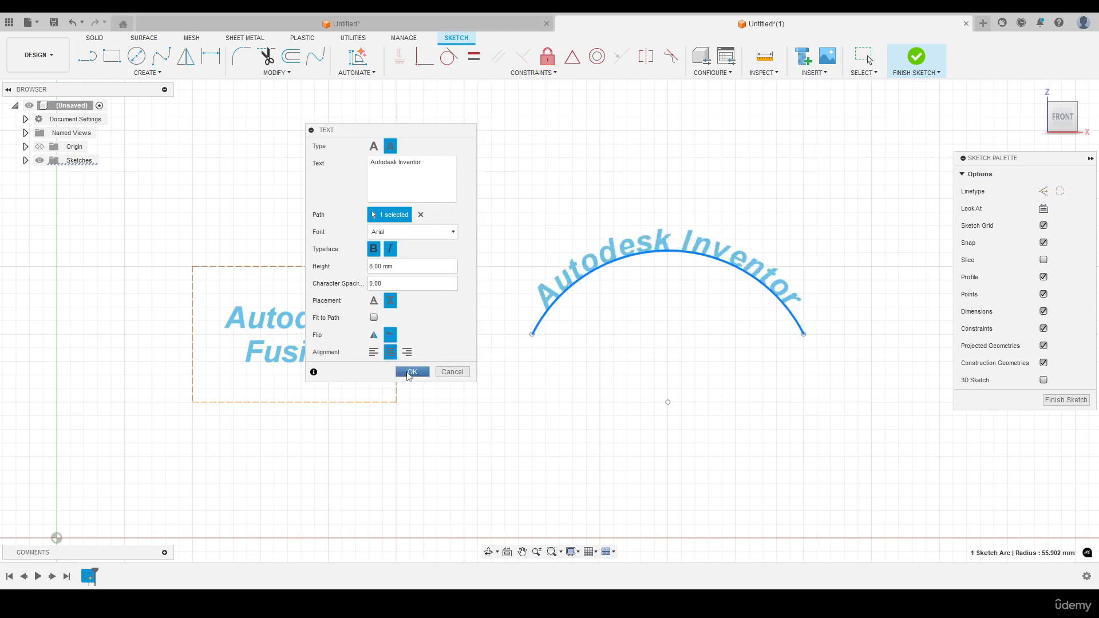
left_click(410, 372)
middle_click_drag(441, 368, 481, 347)
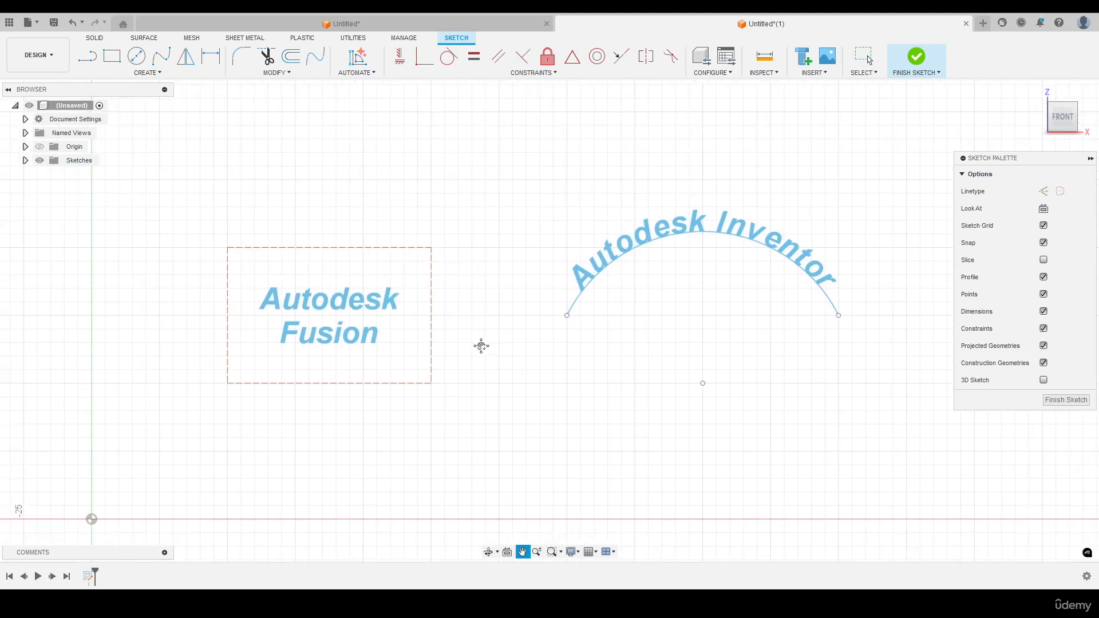